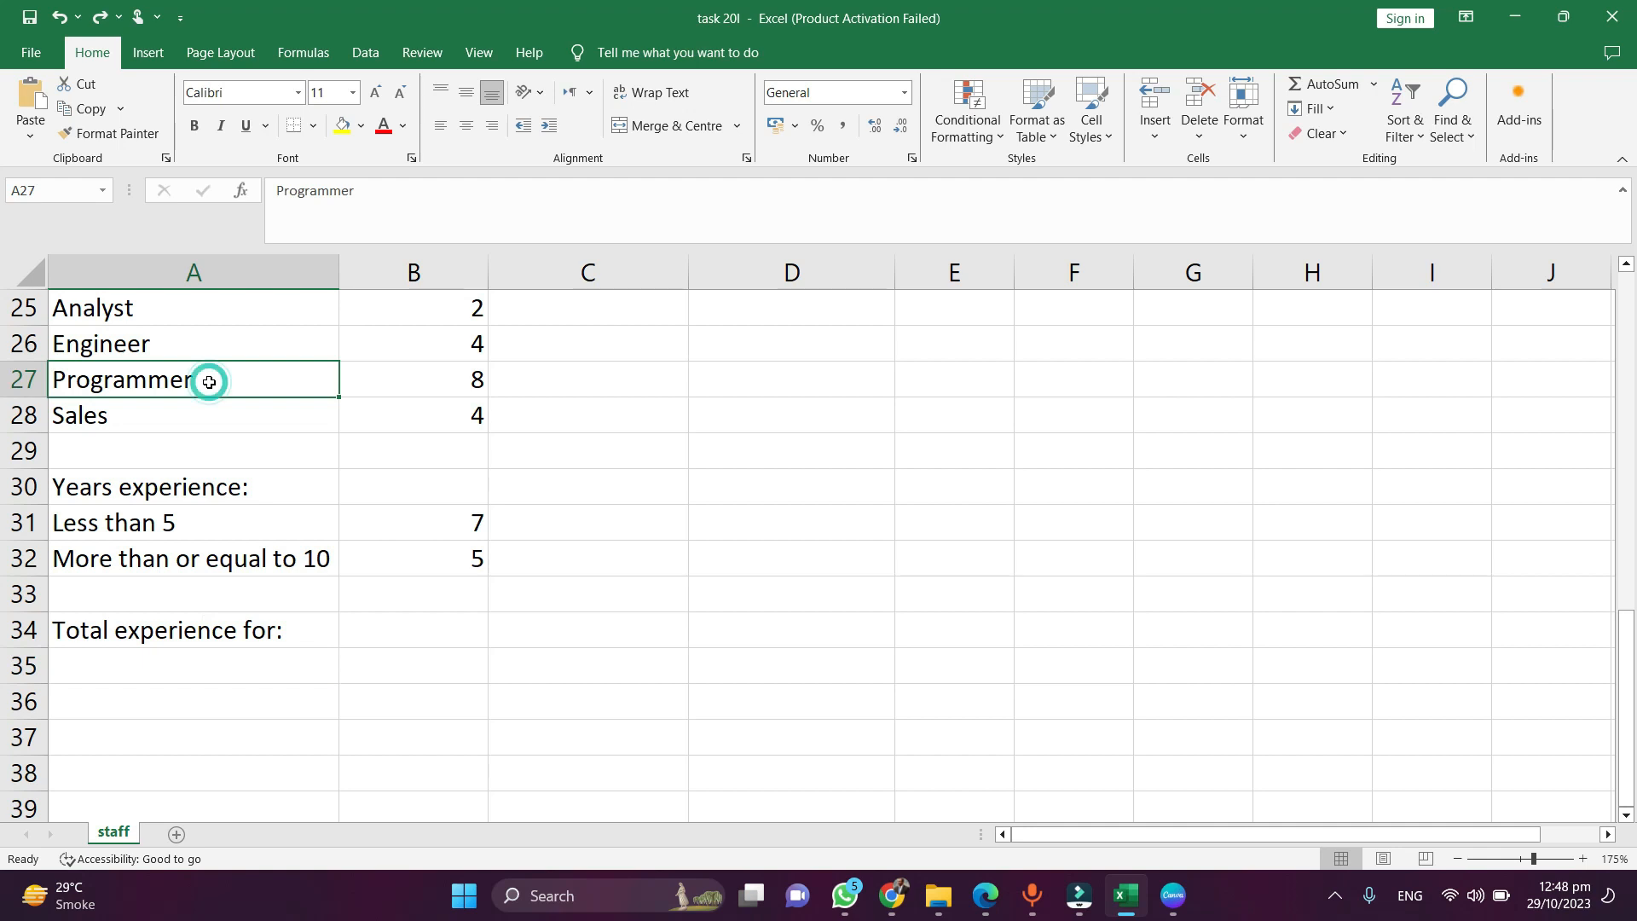
- Copy the label Programmer from A27 into cell A35 and the label Engineer from A26 into cell A36
key("ctrl+c")
left_click(164, 669)
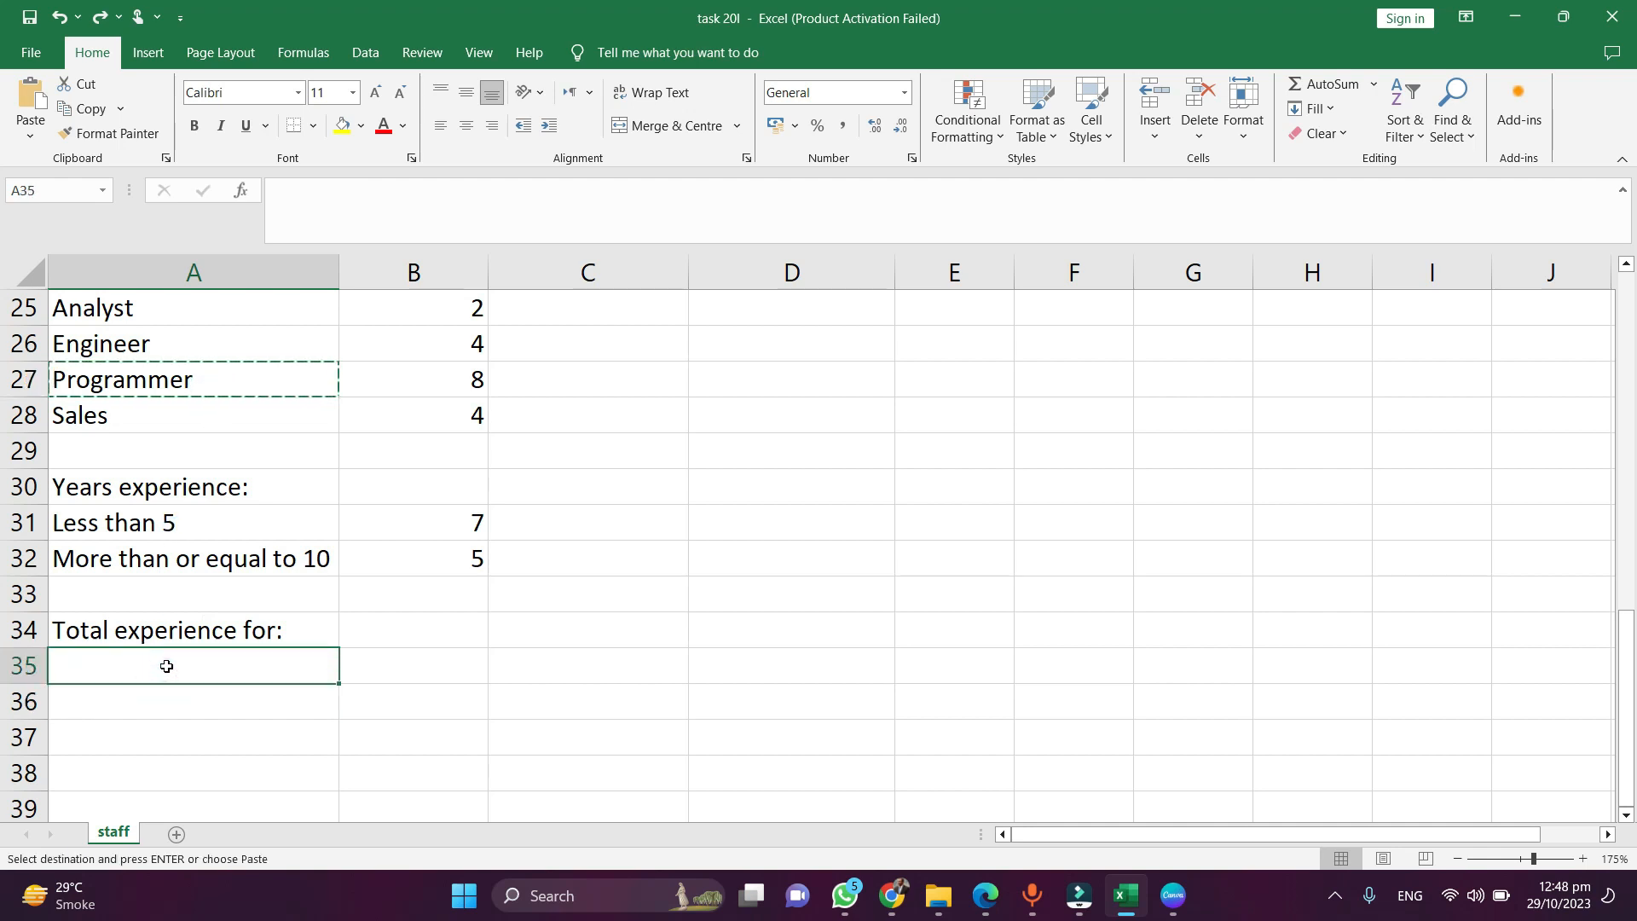
key("ctrl+v")
left_click(183, 701)
left_click(194, 344)
key("ctrl+c")
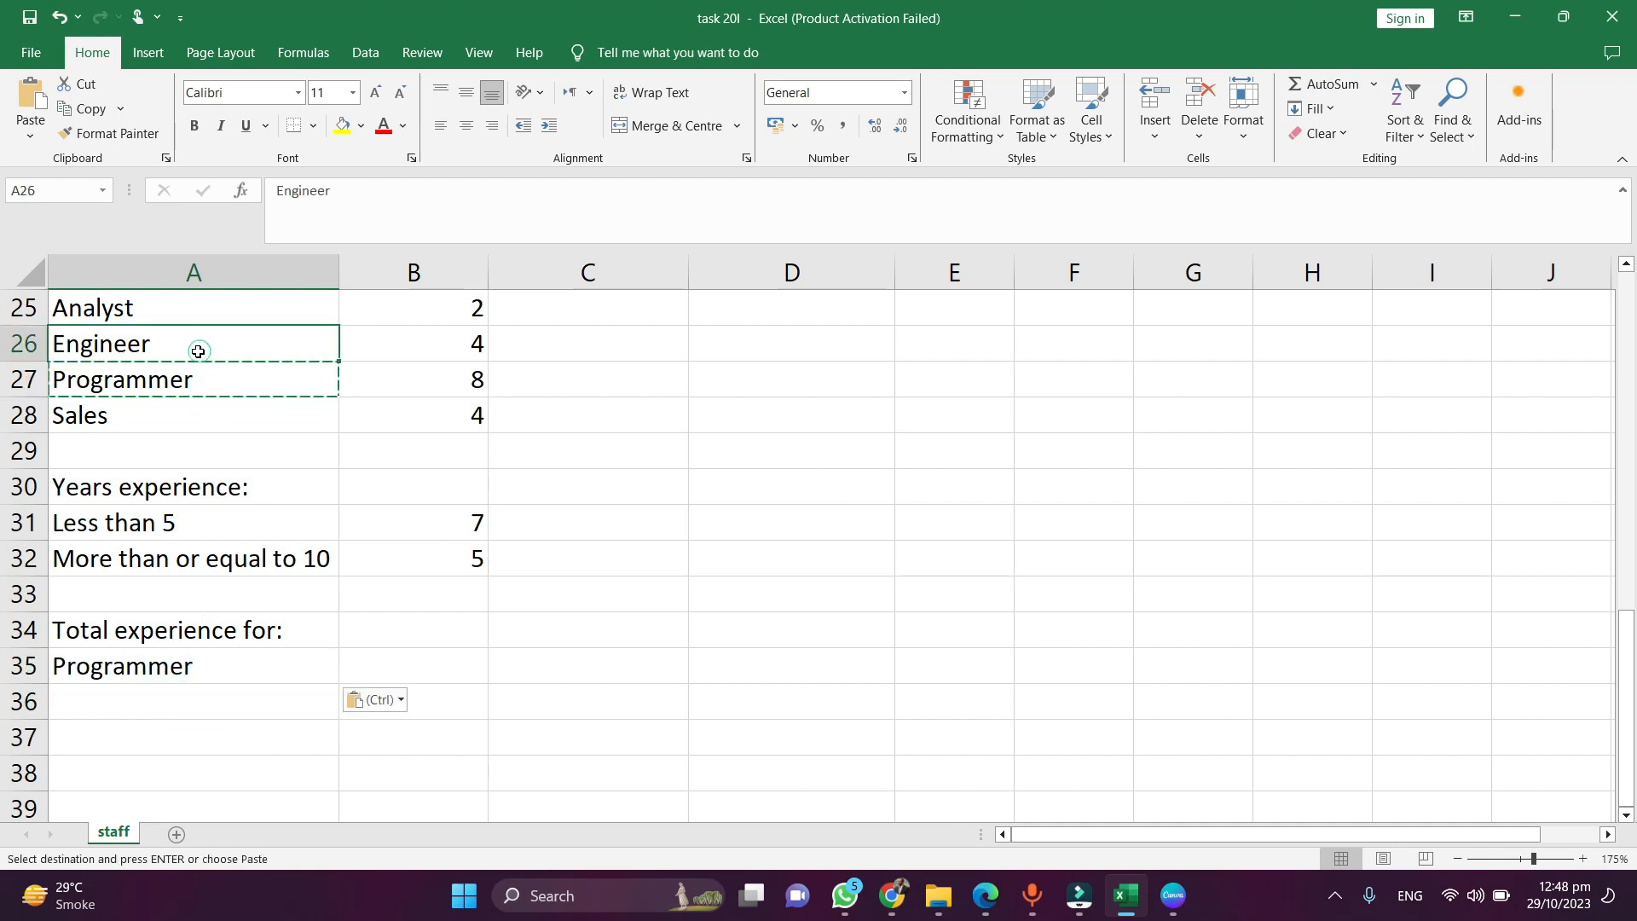
left_click(186, 697)
key("ctrl+v")
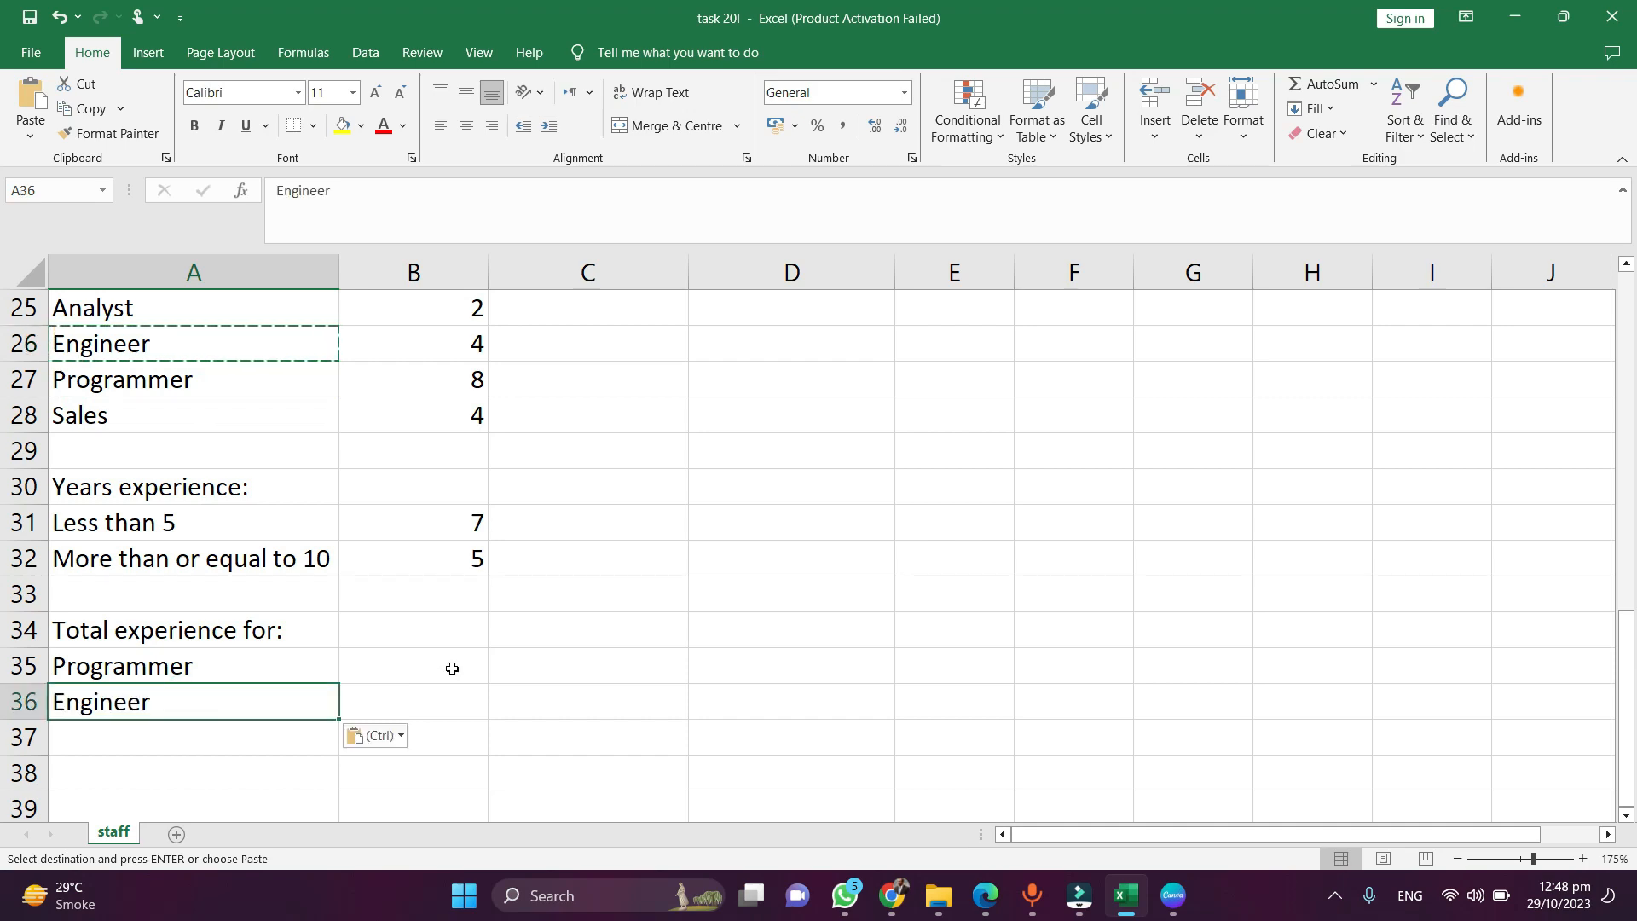
- Switch to the textbook PDF in the browser and read the Task 20m instructions for the formulas in B35 and B36
left_click(450, 665)
key("alt+Tab")
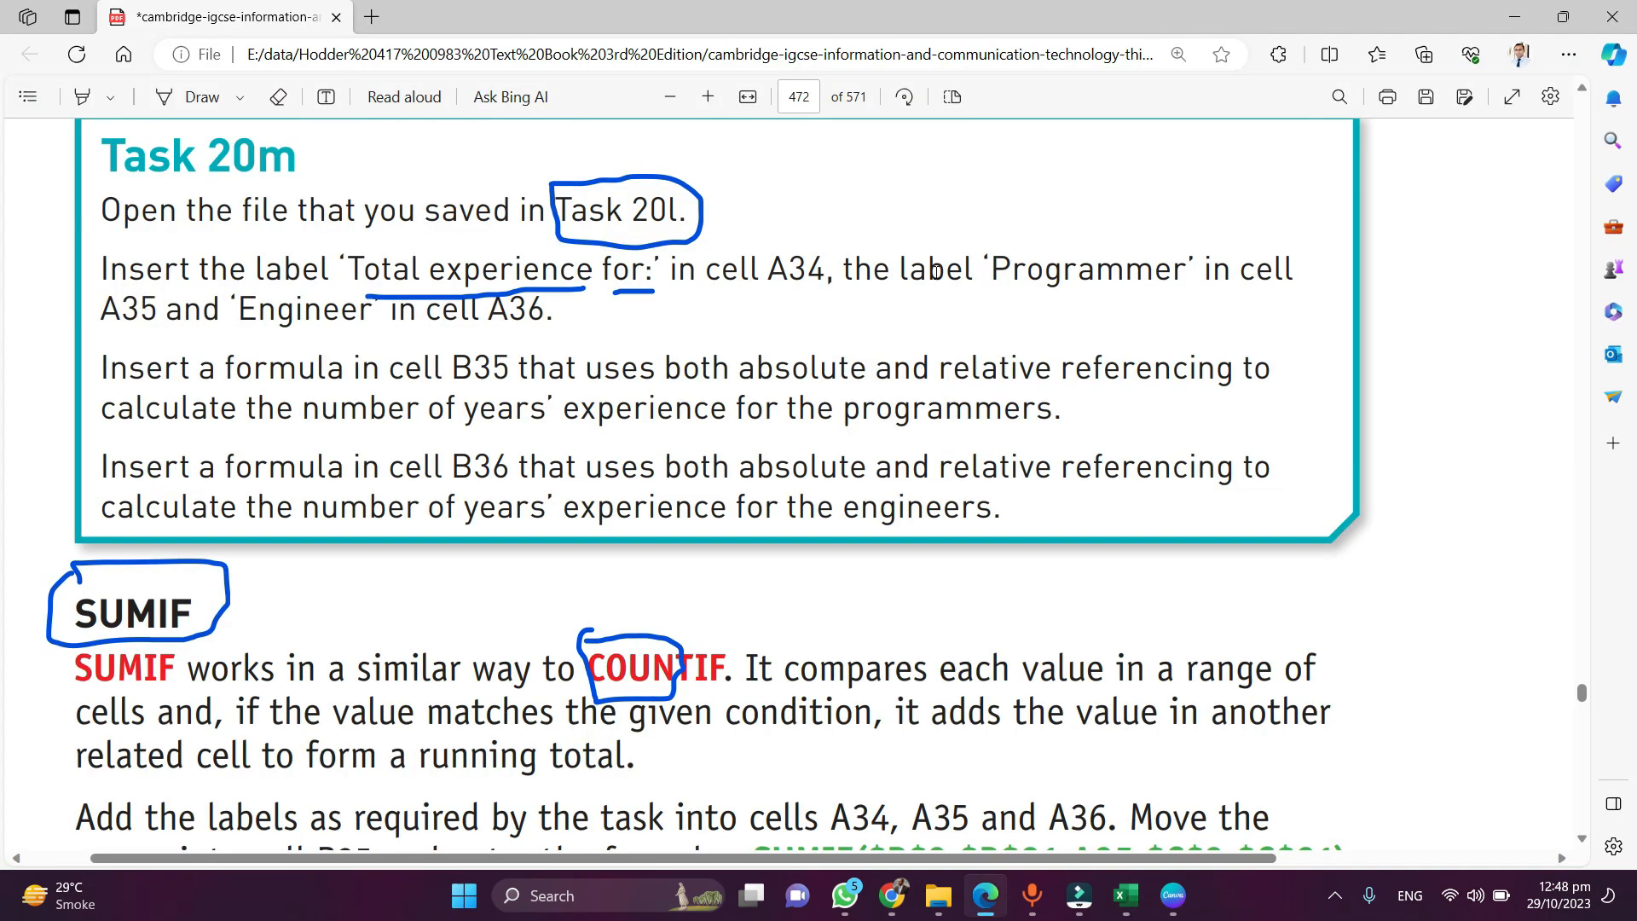
double_click(162, 312)
scroll(738, 258, "down", 3)
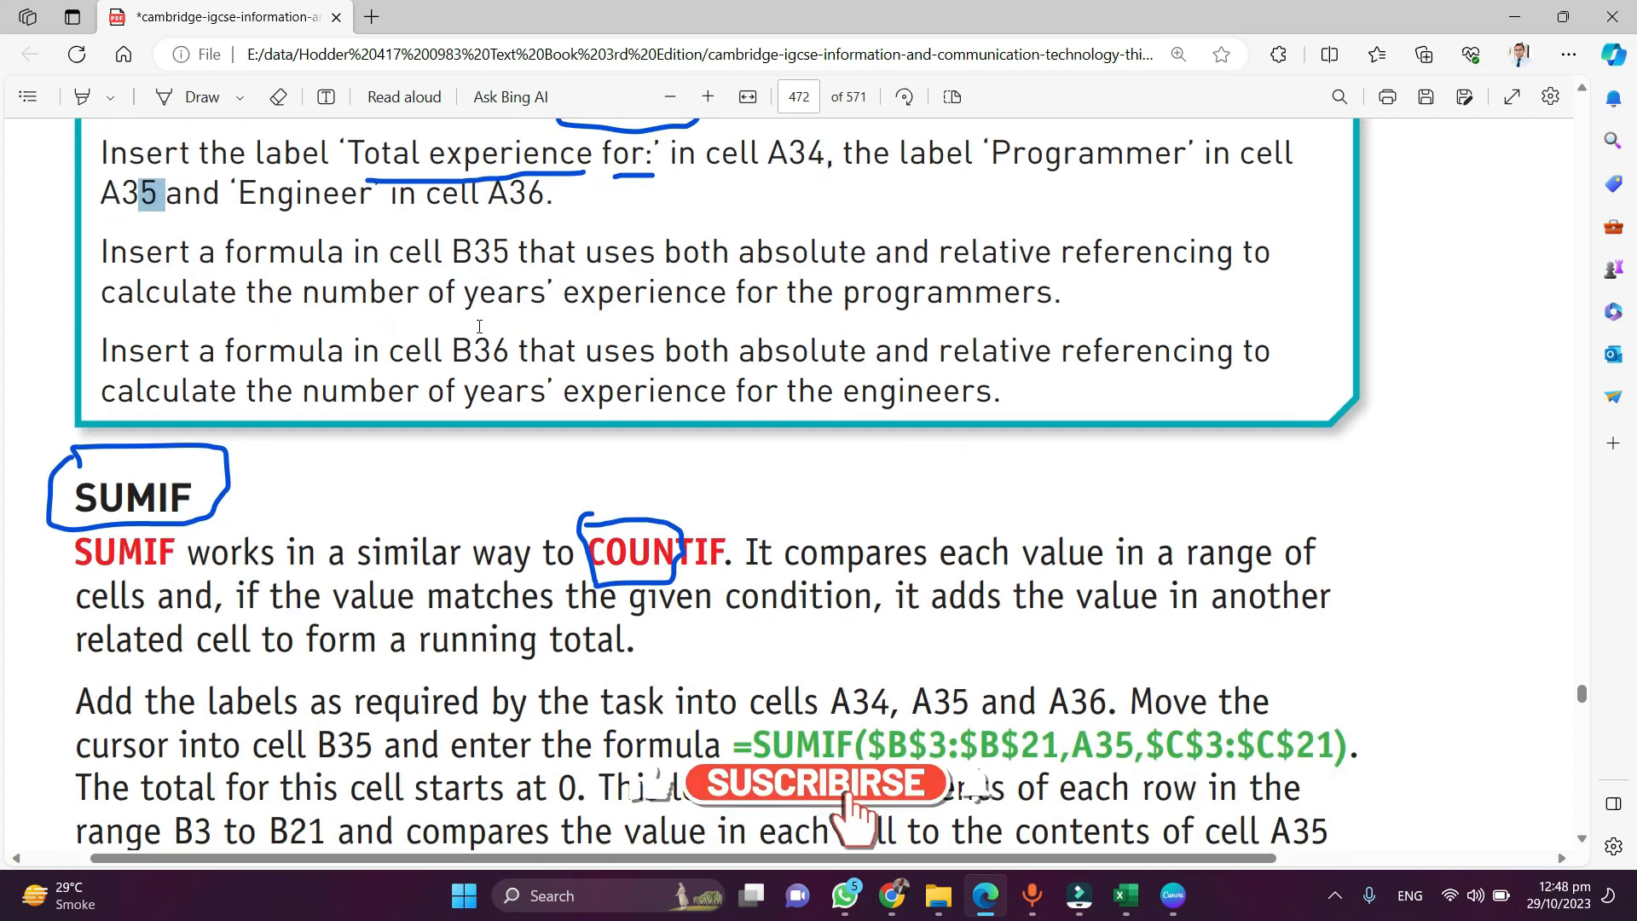
left_click(839, 249)
scroll(699, 366, "up", 3)
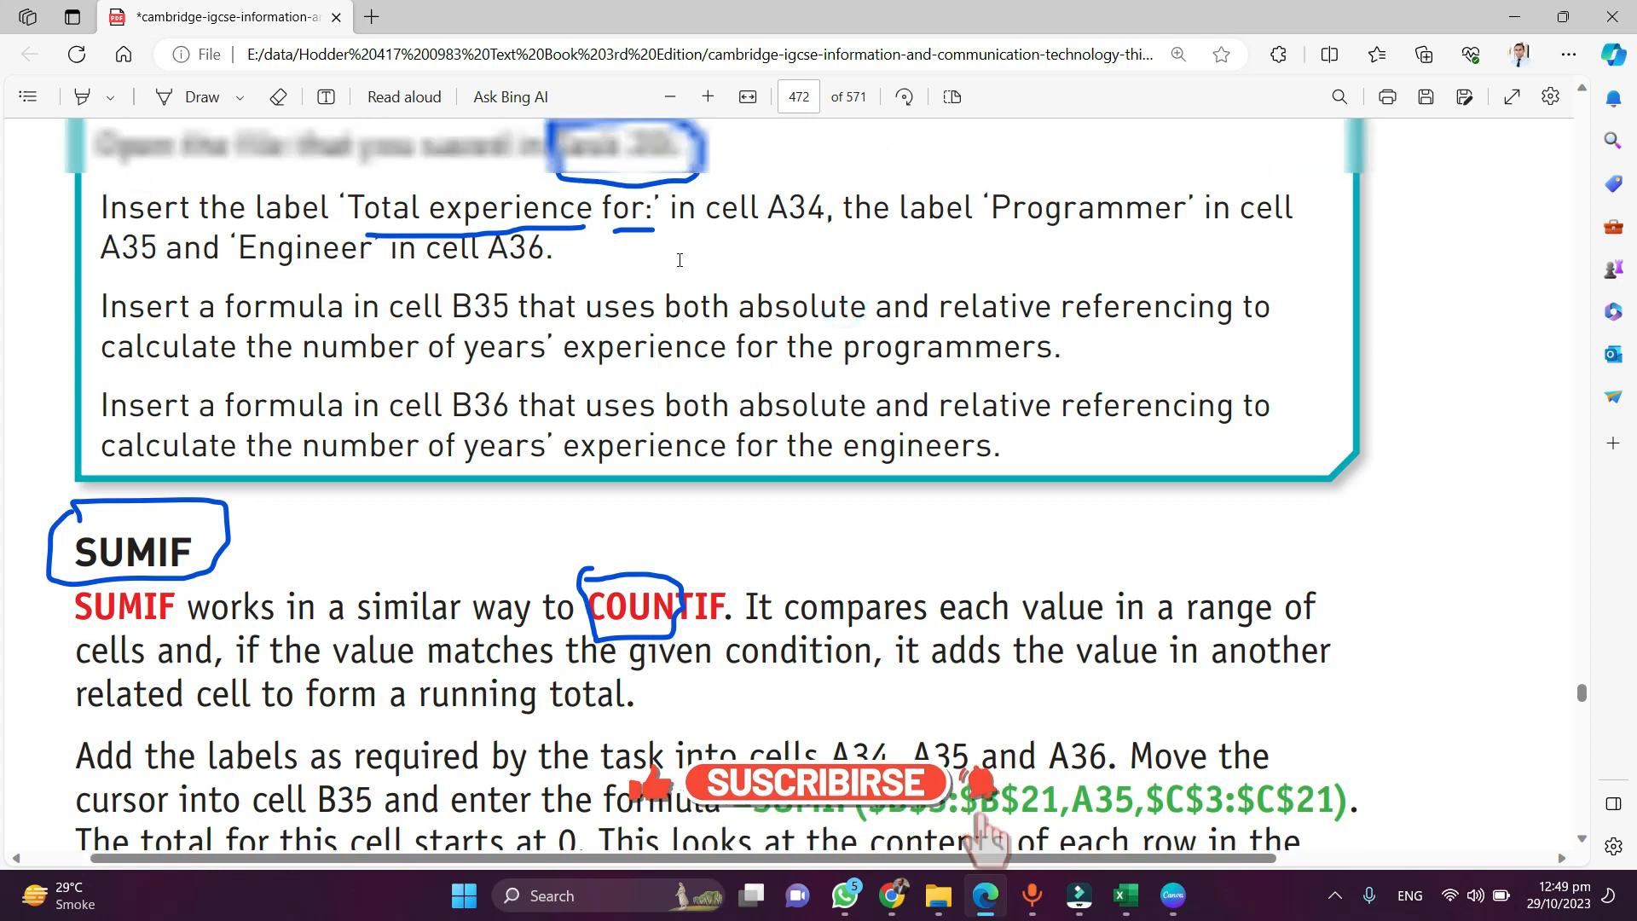
left_click_drag(658, 369, 866, 369)
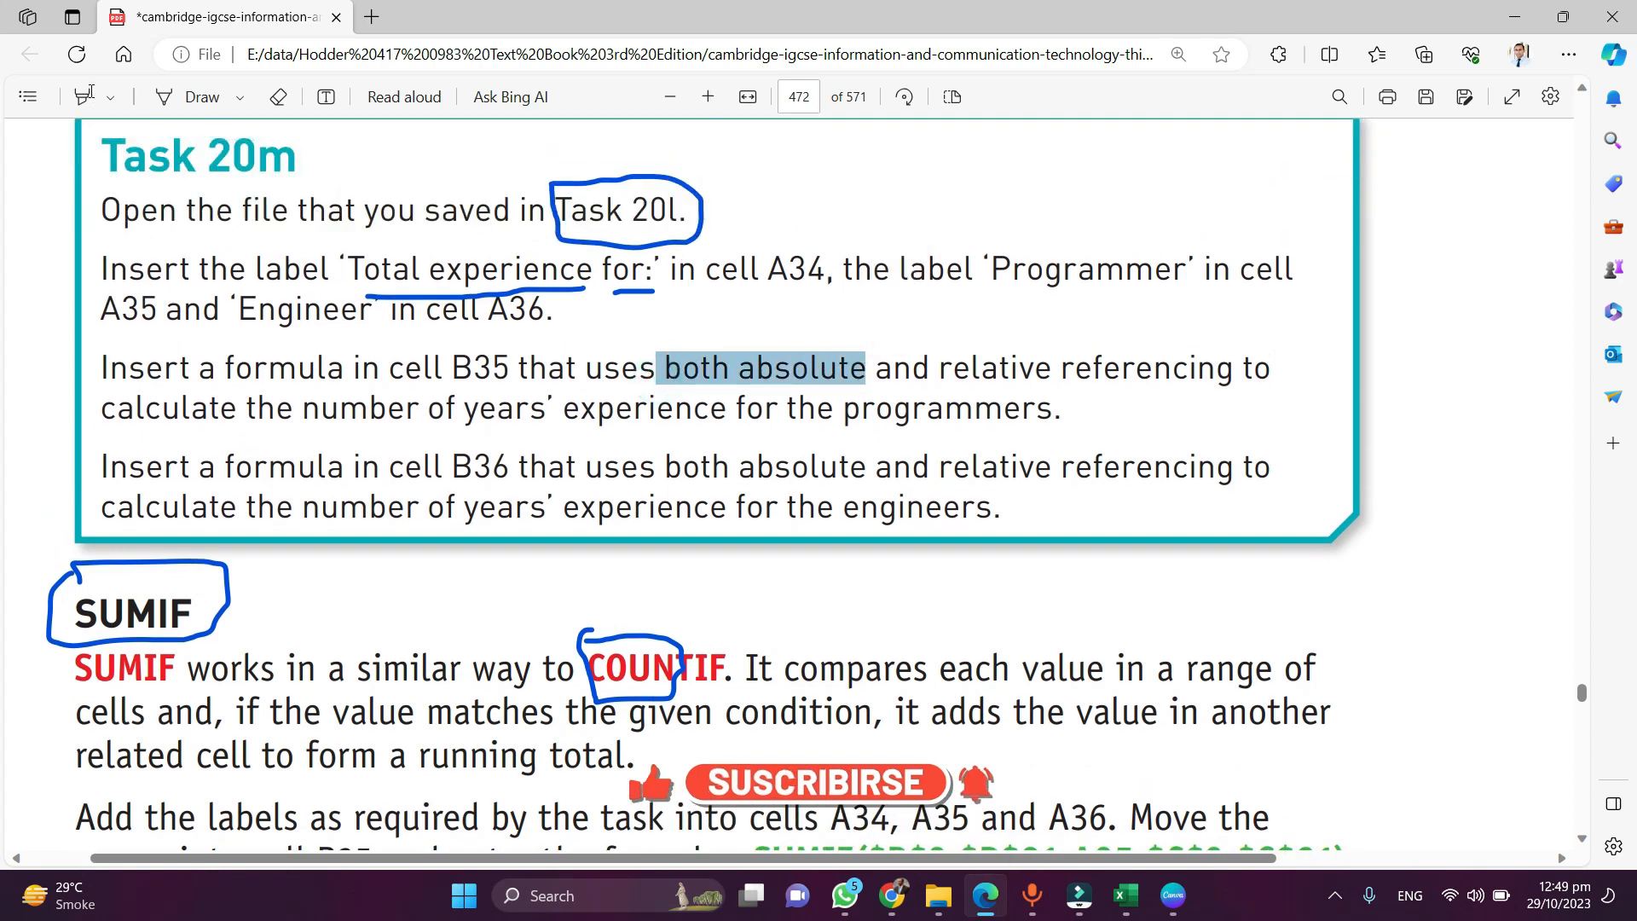
- Mark the referencing, years' experience, programmers and engineers wording in Task 20m with the Draw pen, and circle B35 and B36
left_click(168, 104)
left_click_drag(689, 370, 809, 370)
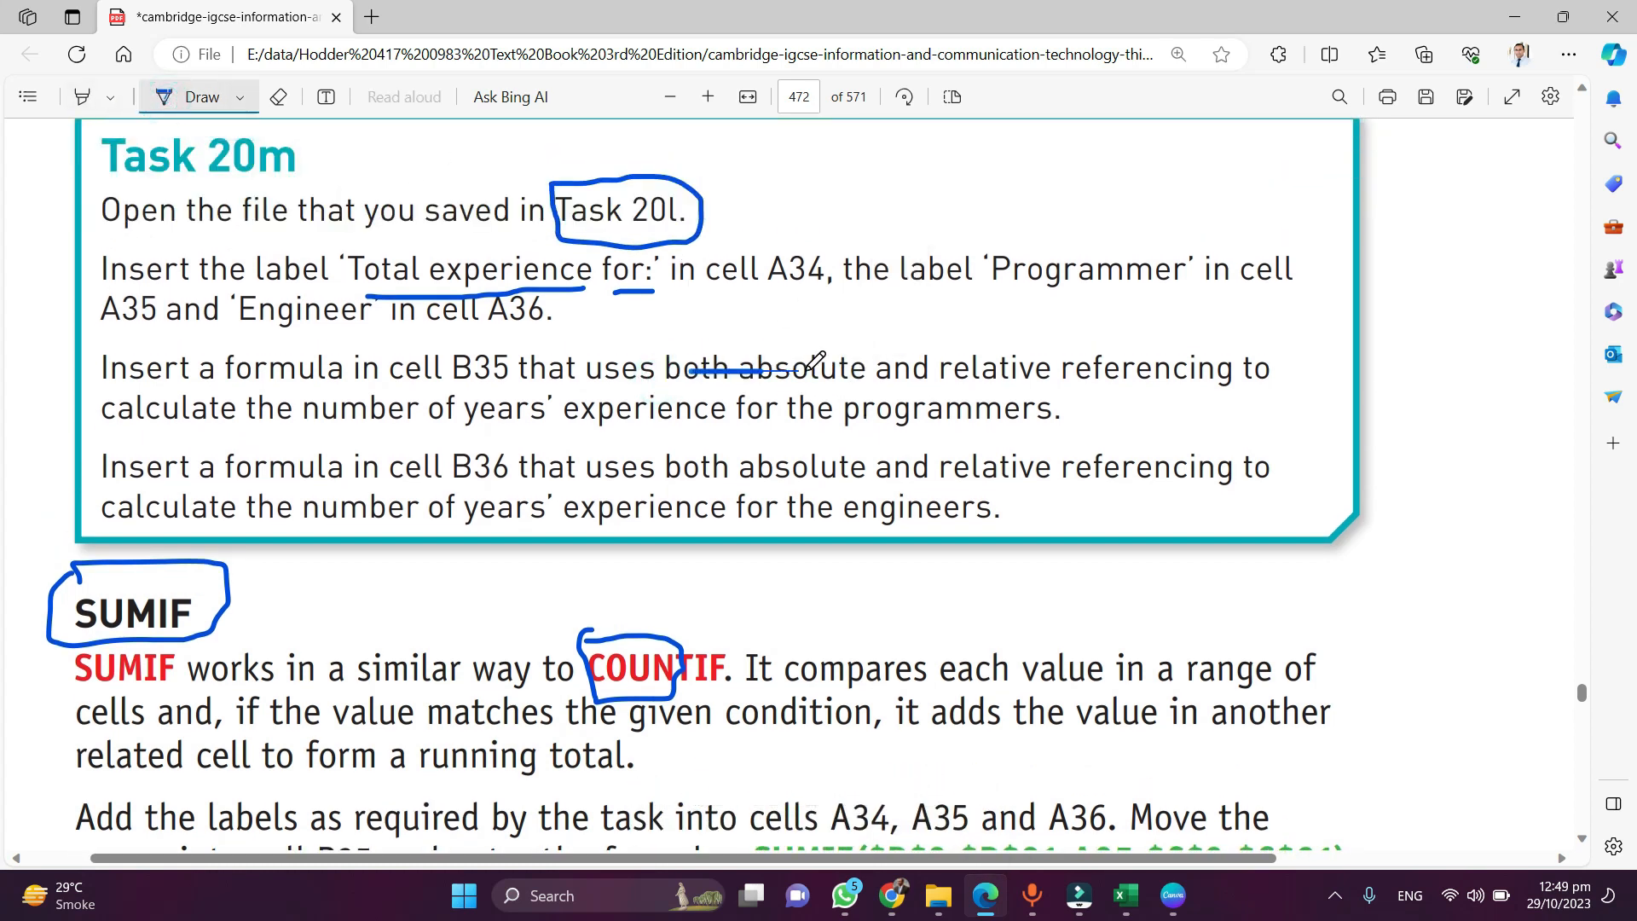
left_click_drag(941, 390, 1207, 392)
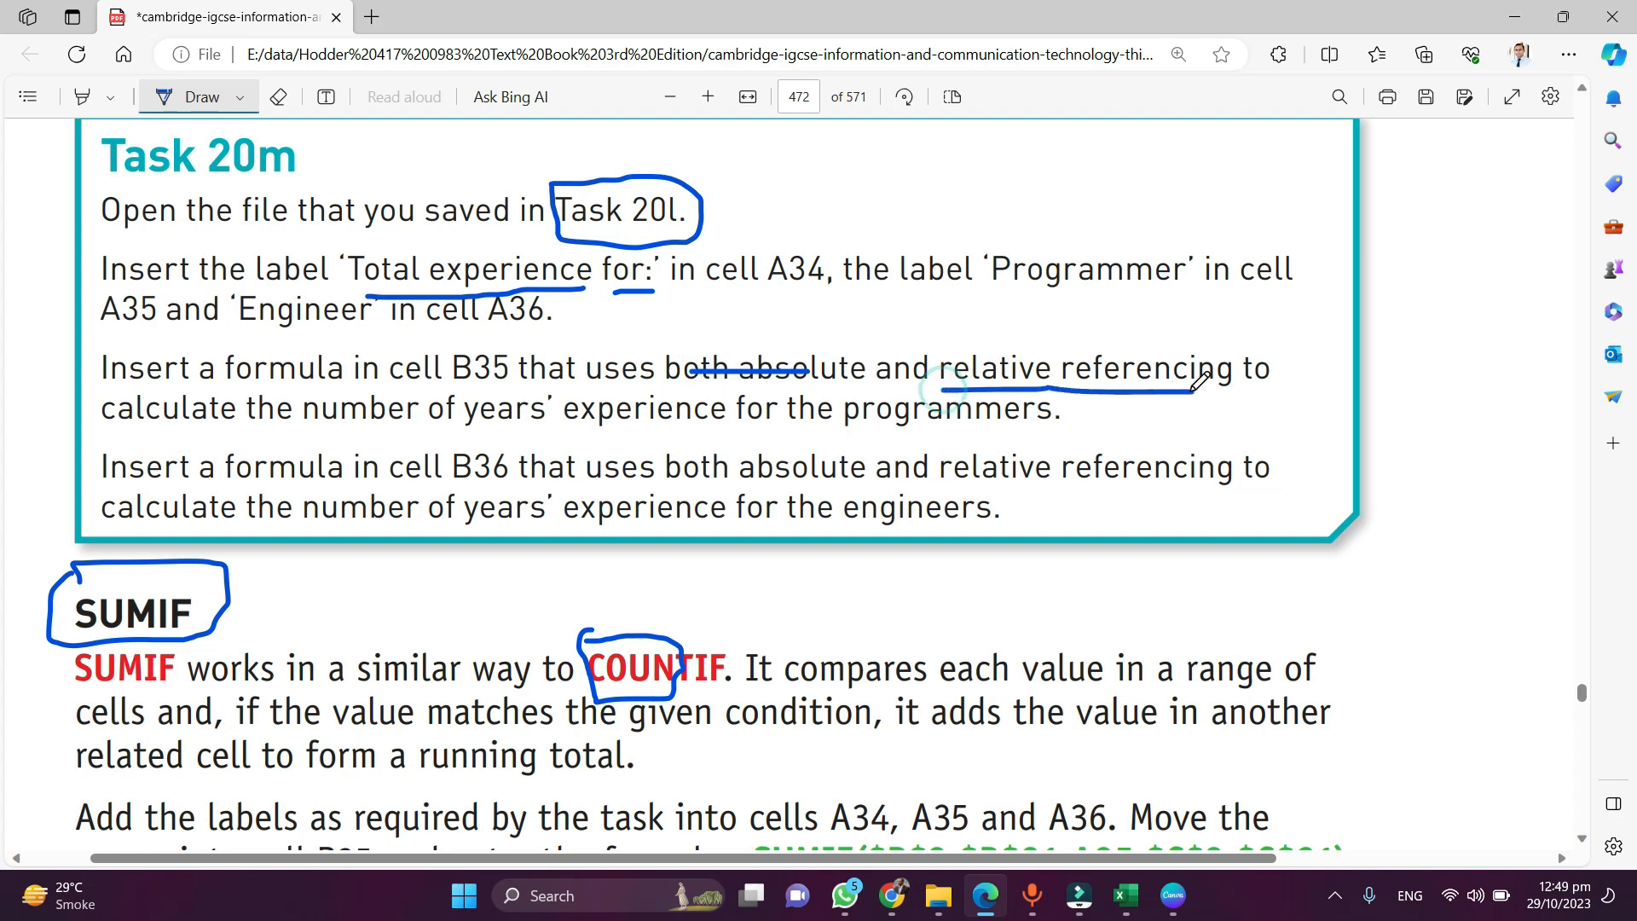
mouse_move(337, 432)
left_mouse_down()
mouse_move(810, 440)
mouse_move(1028, 424)
left_mouse_up()
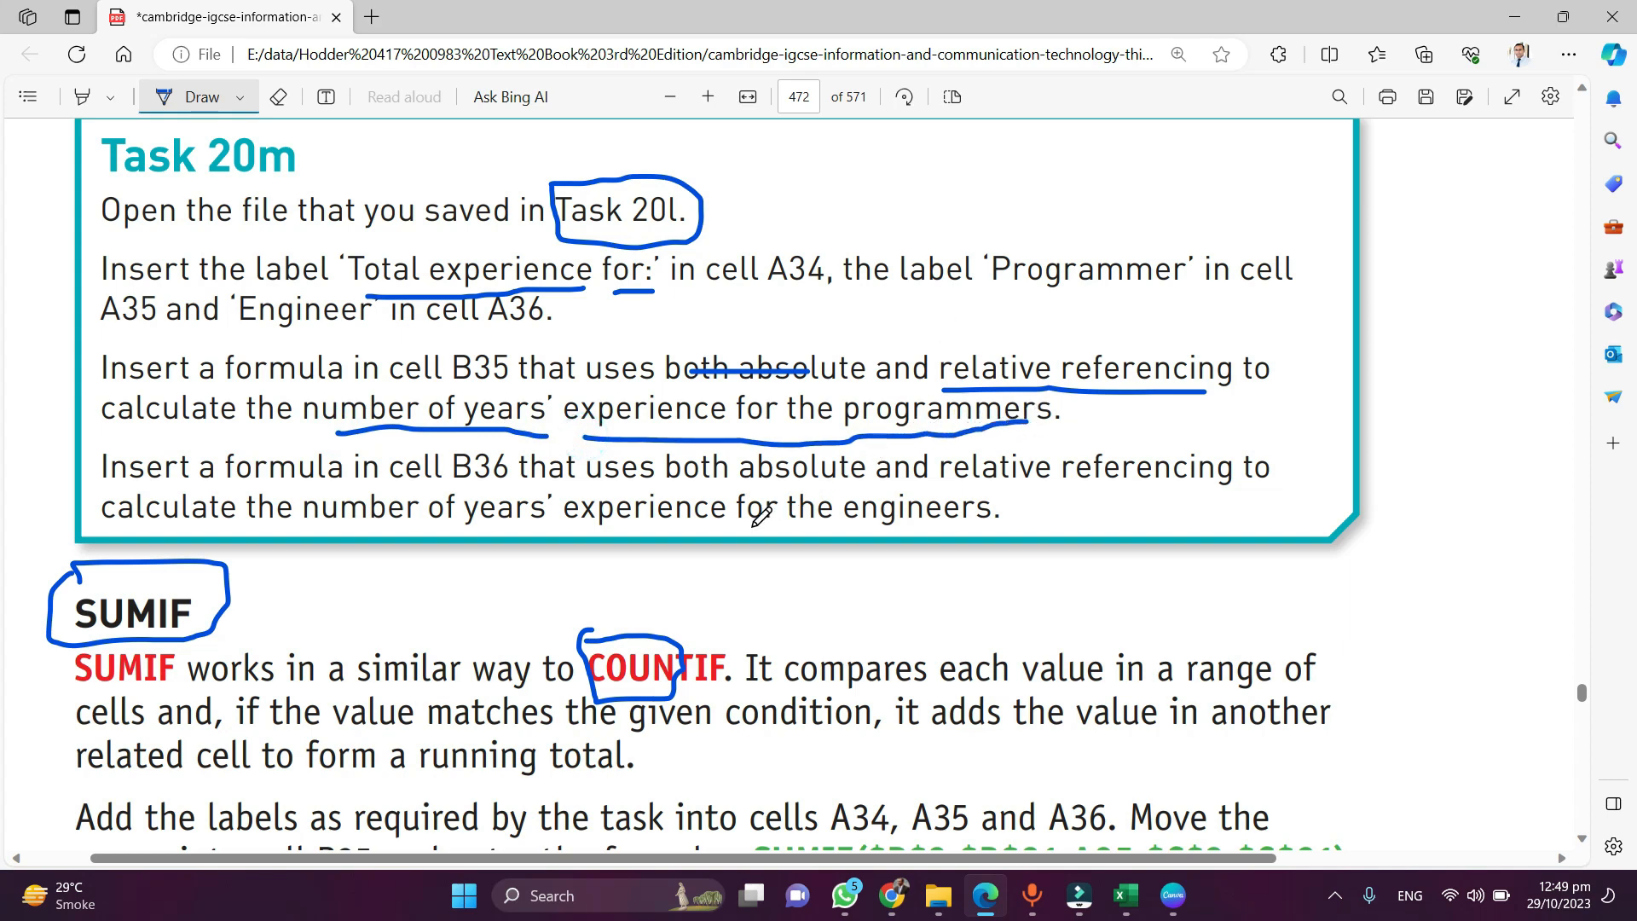
left_click_drag(758, 527, 977, 518)
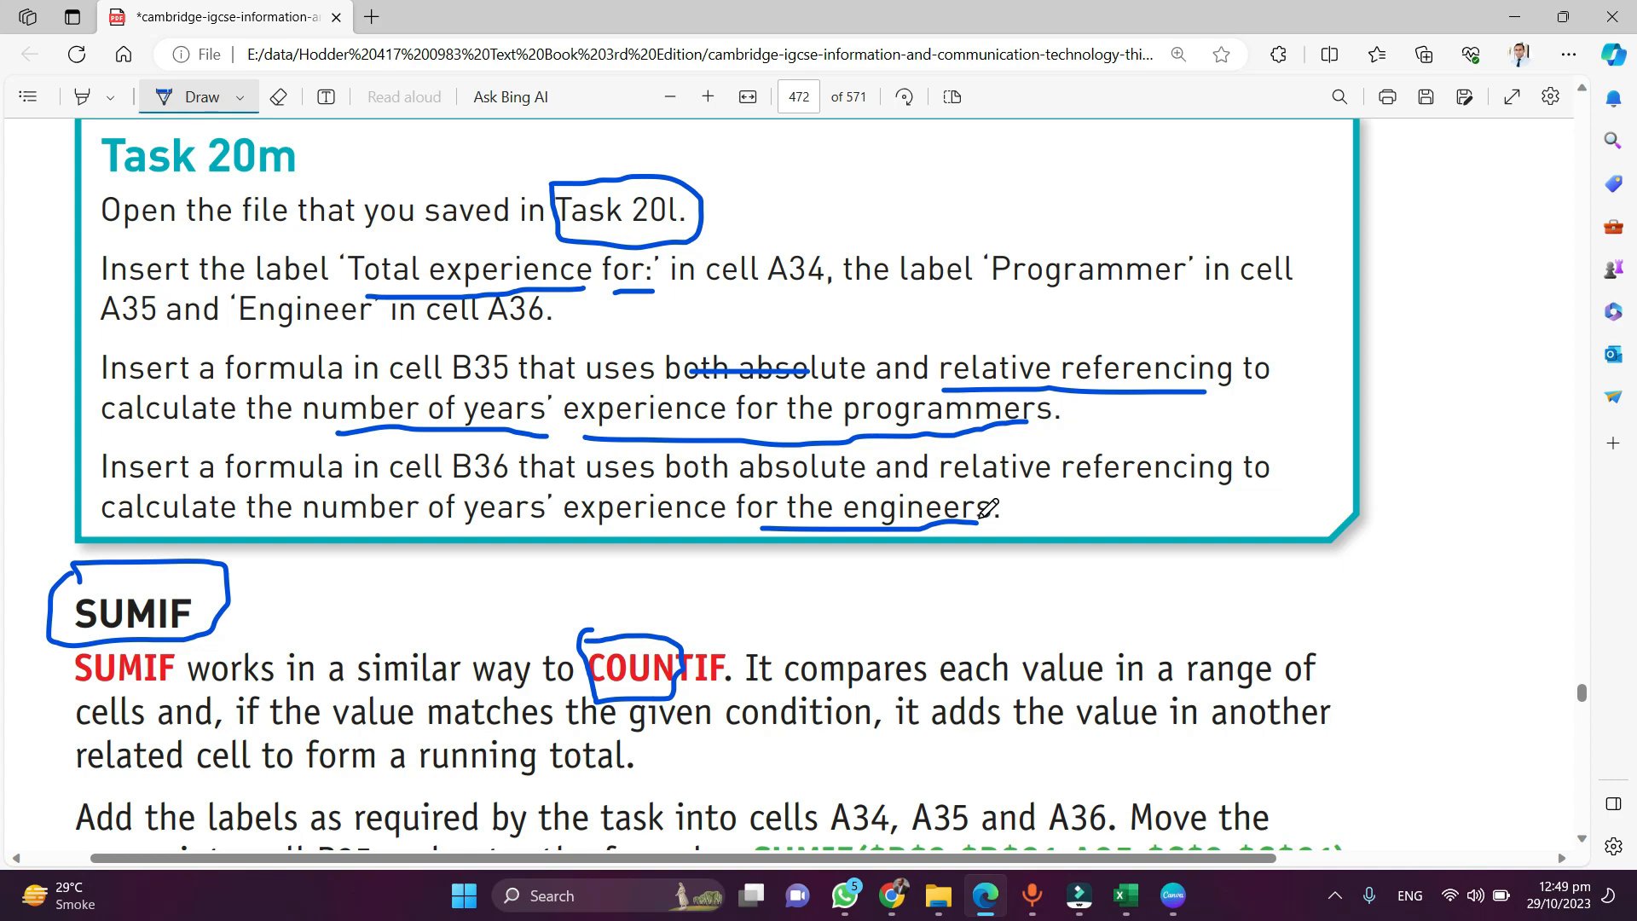
mouse_move(464, 344)
left_mouse_down()
mouse_move(461, 408)
mouse_move(522, 343)
mouse_move(459, 344)
left_mouse_up()
mouse_move(458, 443)
left_mouse_down()
mouse_move(488, 487)
mouse_move(517, 461)
mouse_move(456, 442)
left_mouse_up()
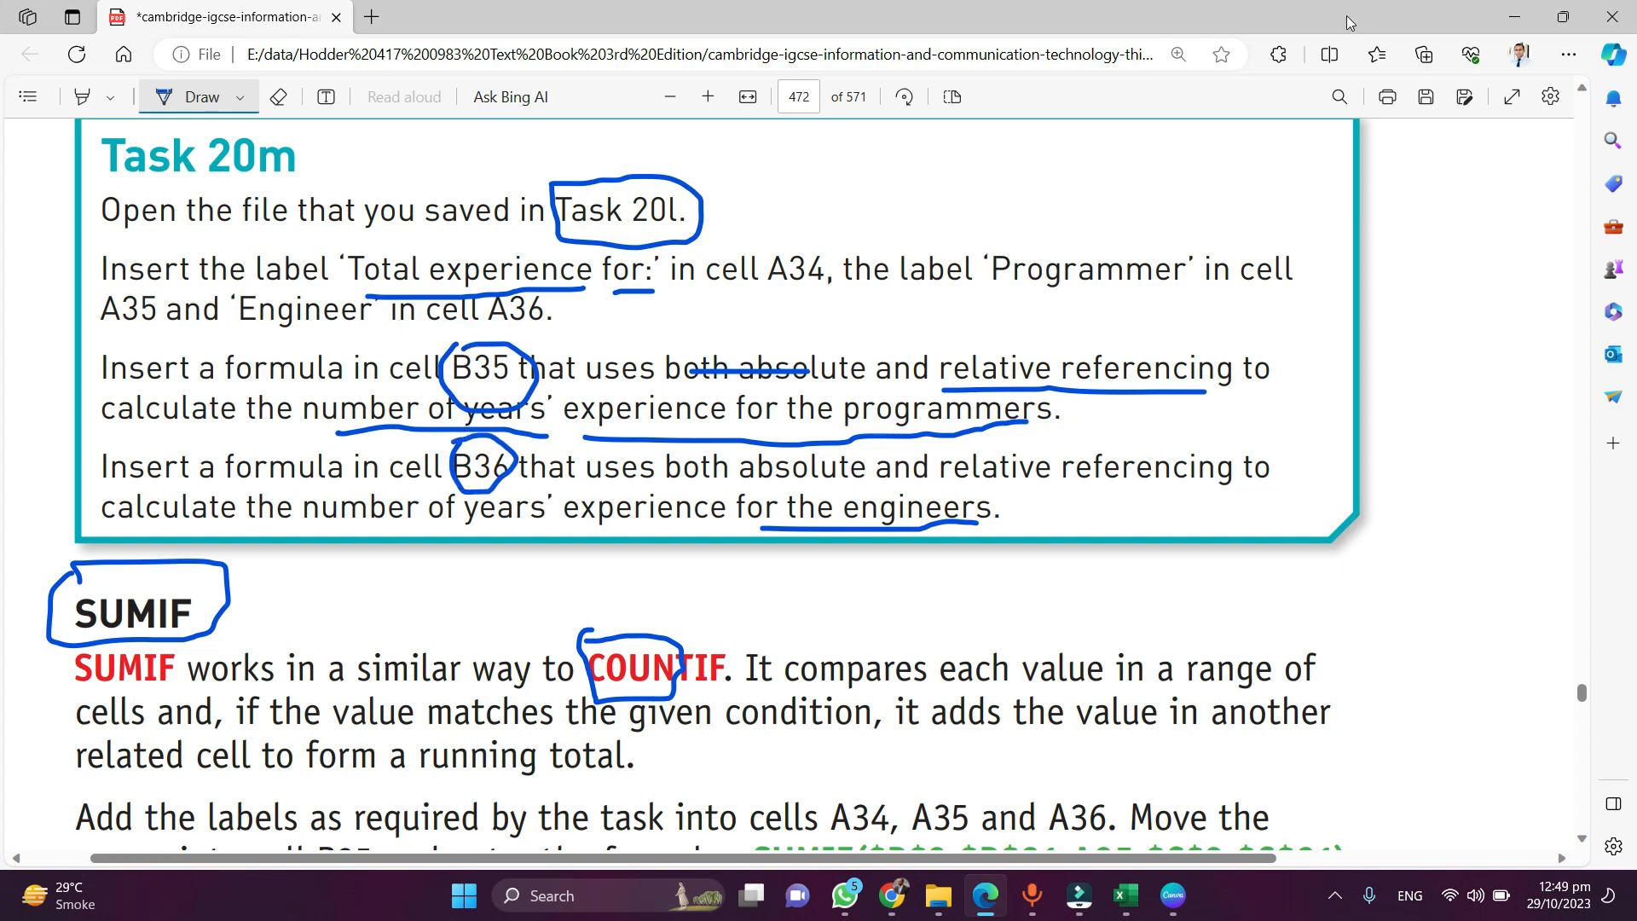
- Return to the Excel staff sheet and examine the Job and Years experience columns from row 3 to row 21
left_click(1513, 17)
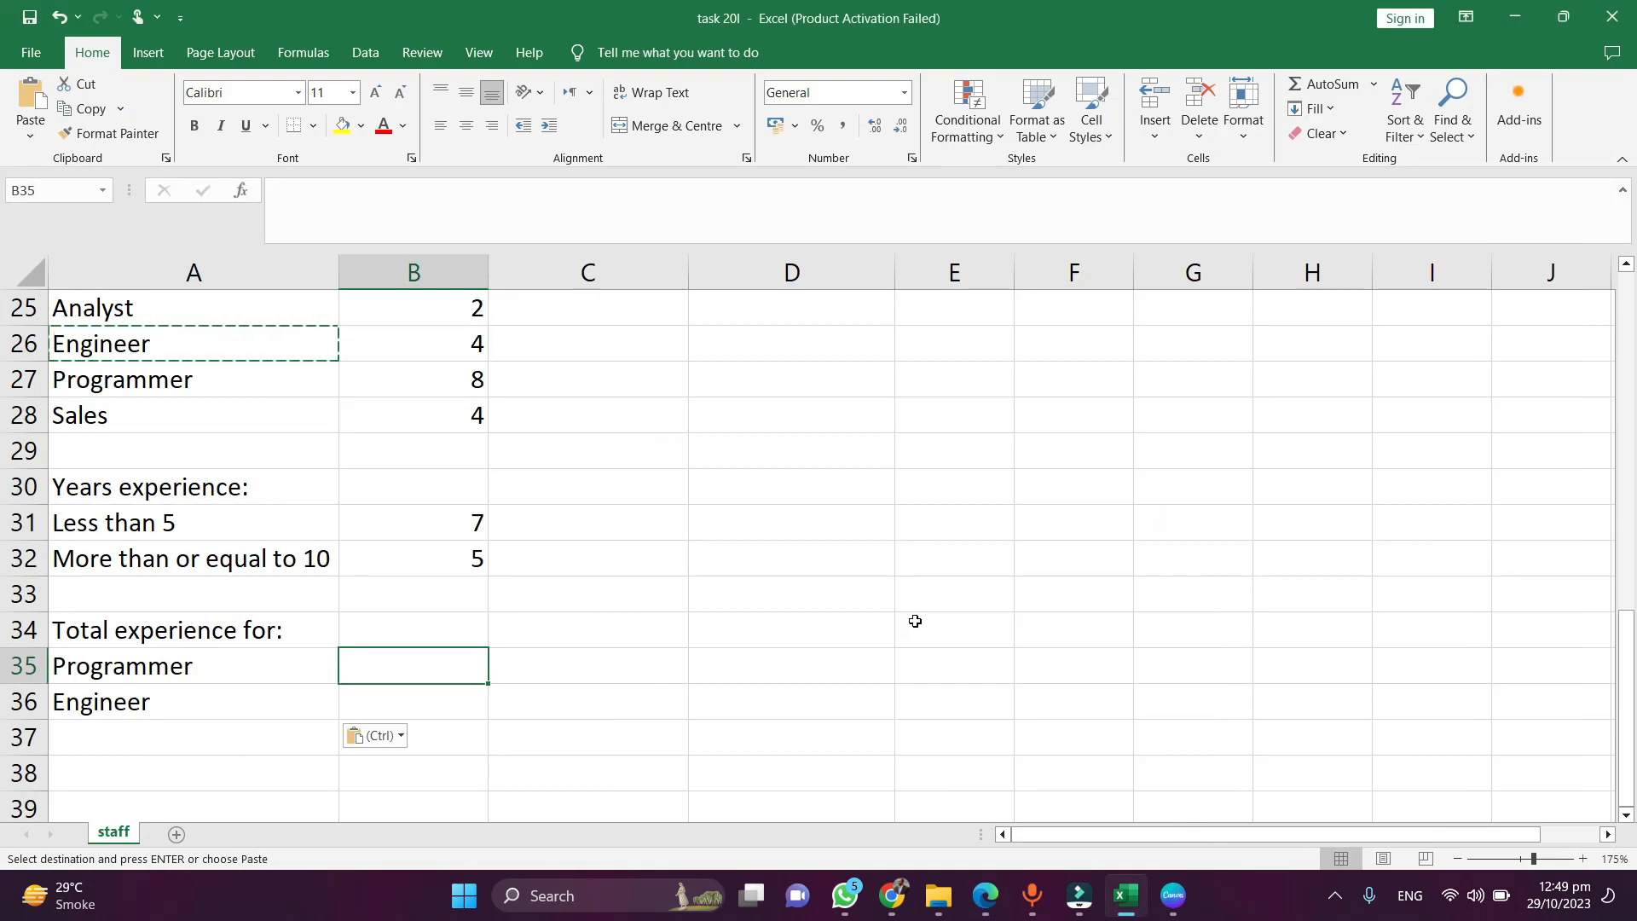
key("Escape")
scroll(469, 494, "up", 8)
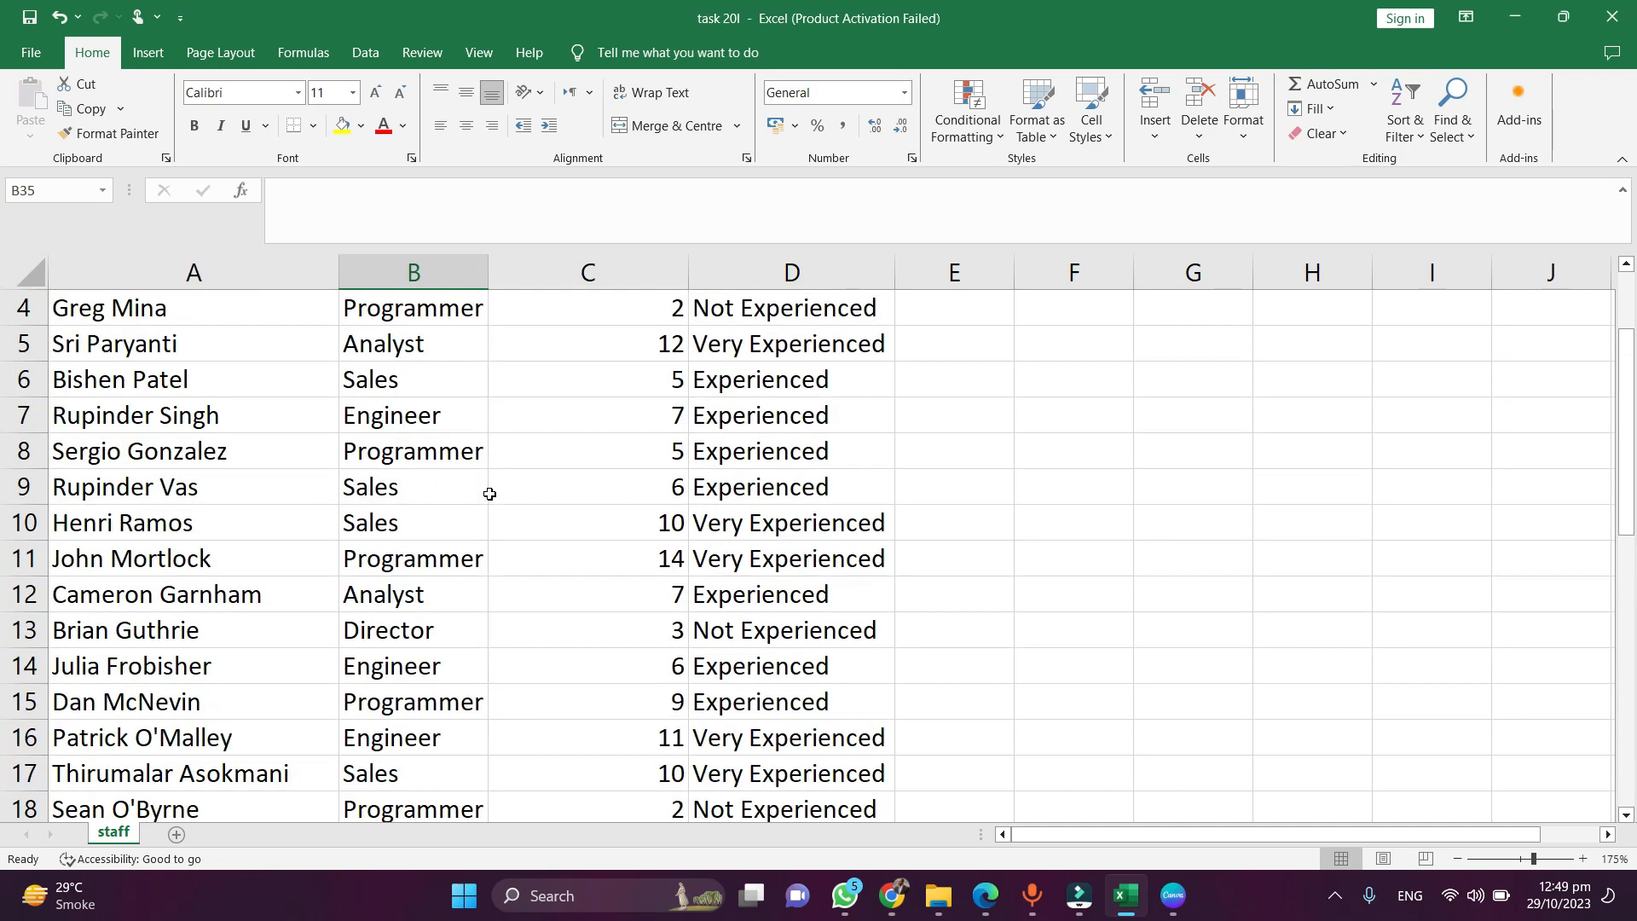
left_click(430, 376)
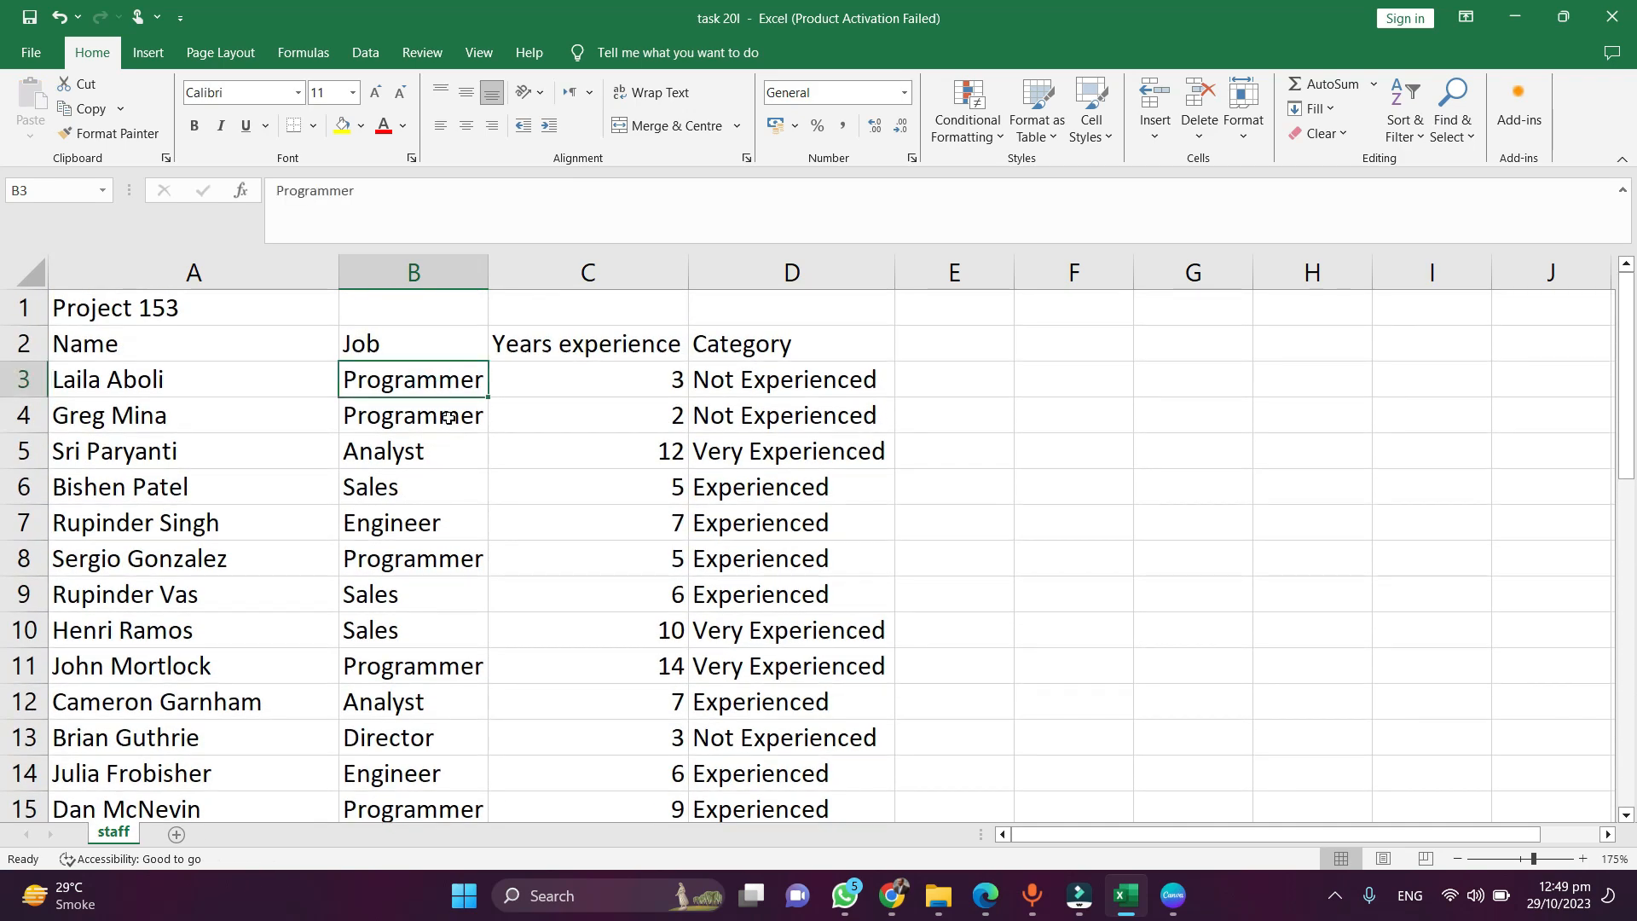
left_click(431, 343)
left_click(532, 346)
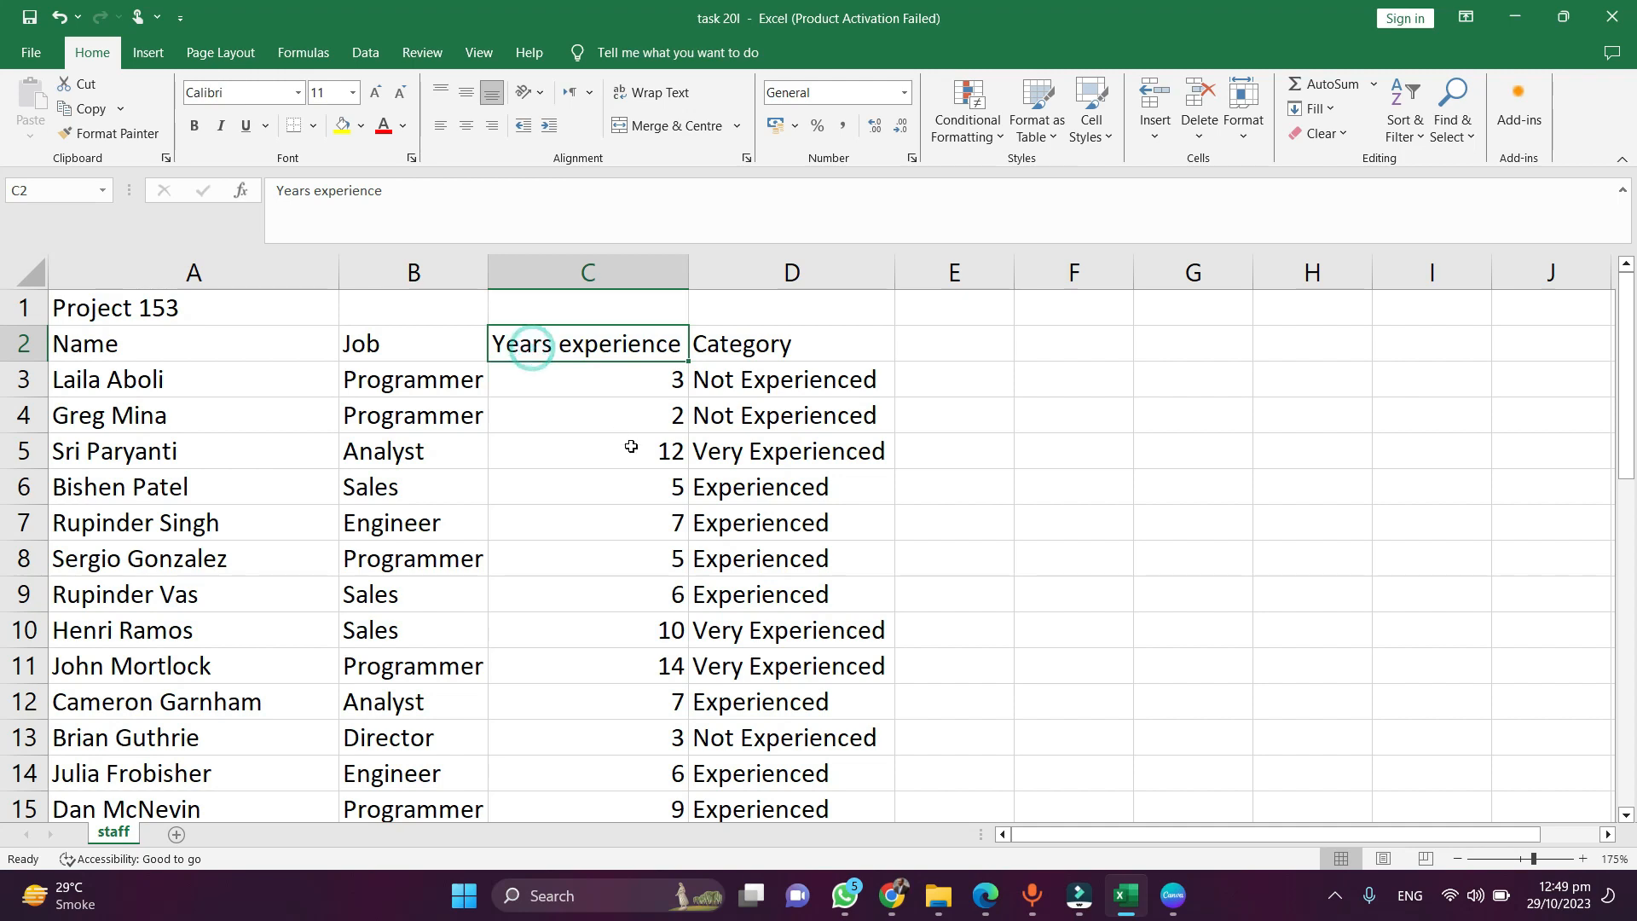
left_click(468, 391)
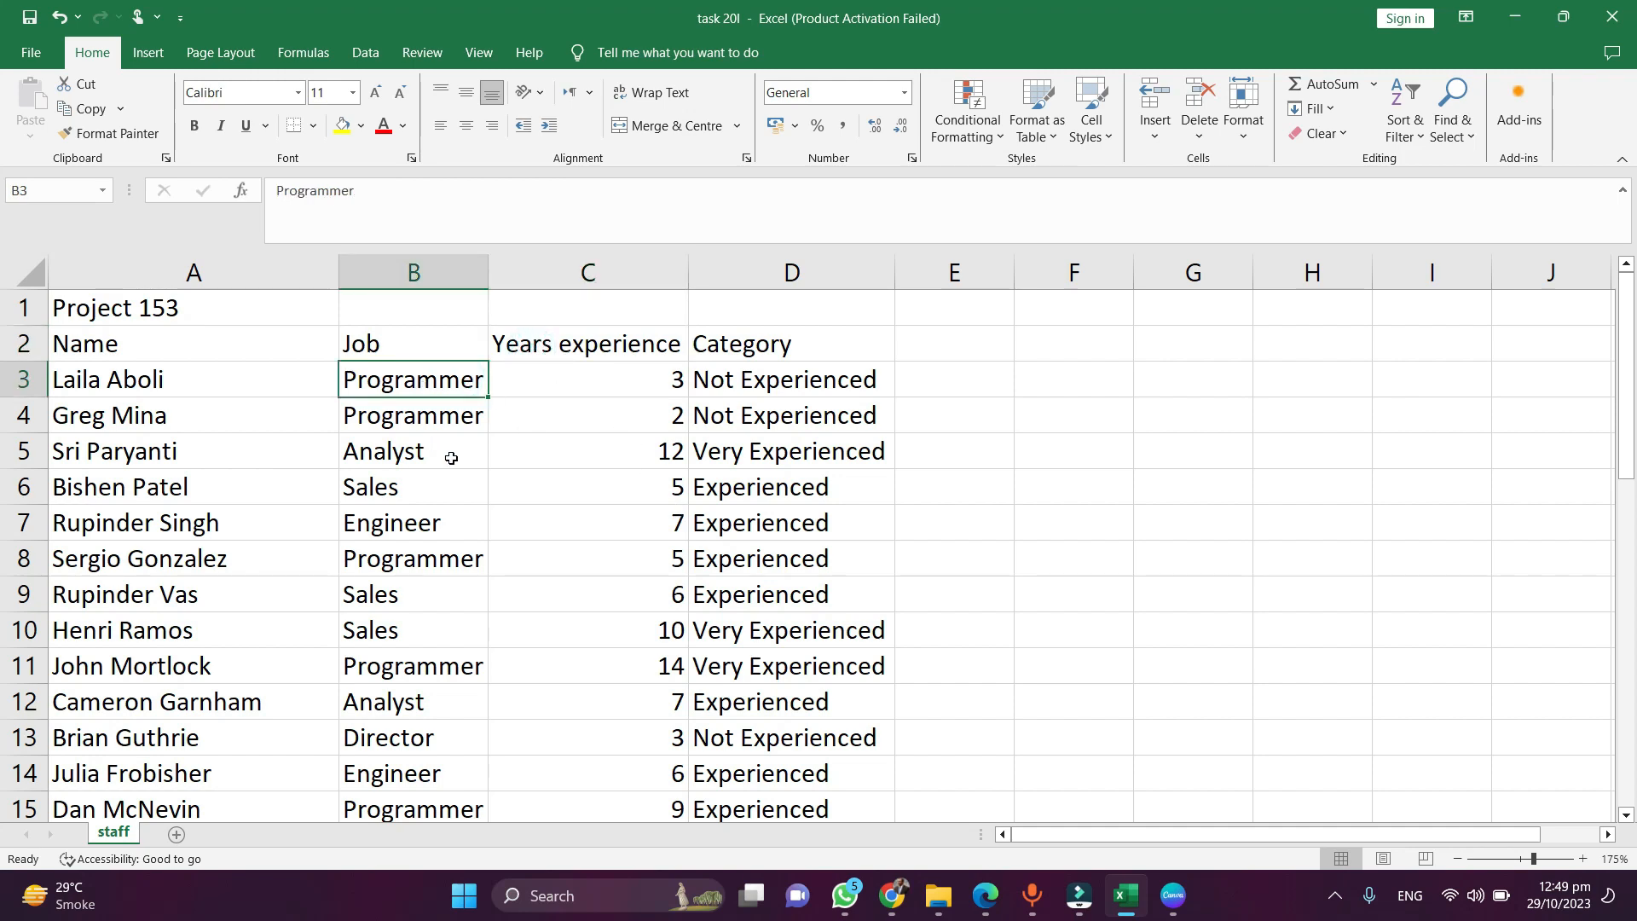
scroll(451, 460, "down", 4)
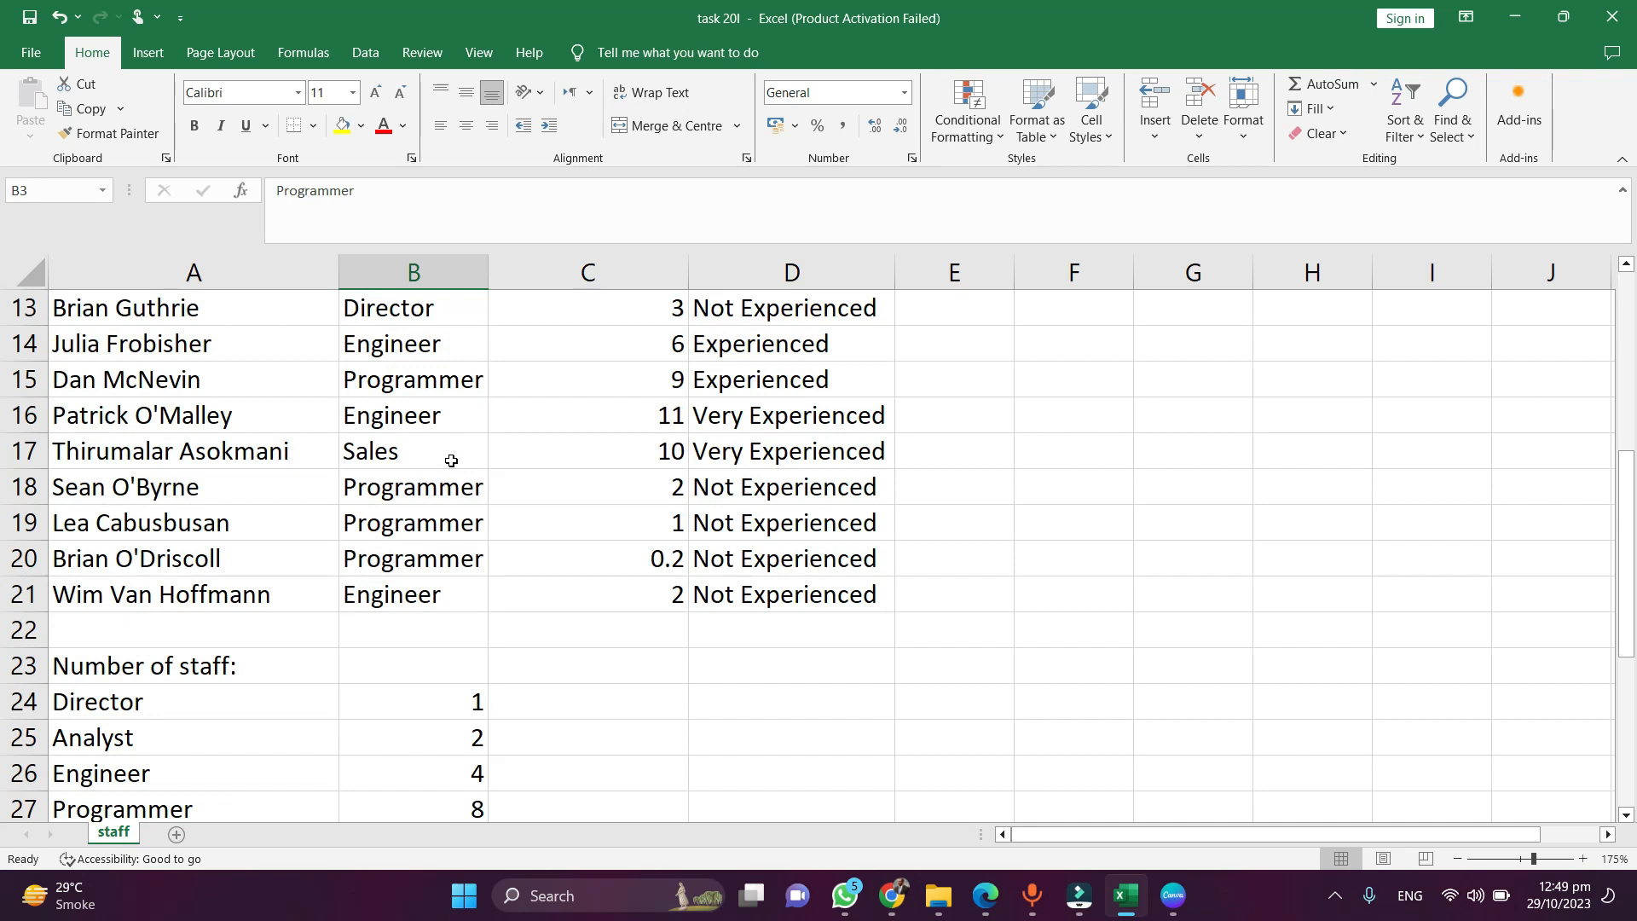
left_click(410, 601)
scroll(566, 614, "up", 4)
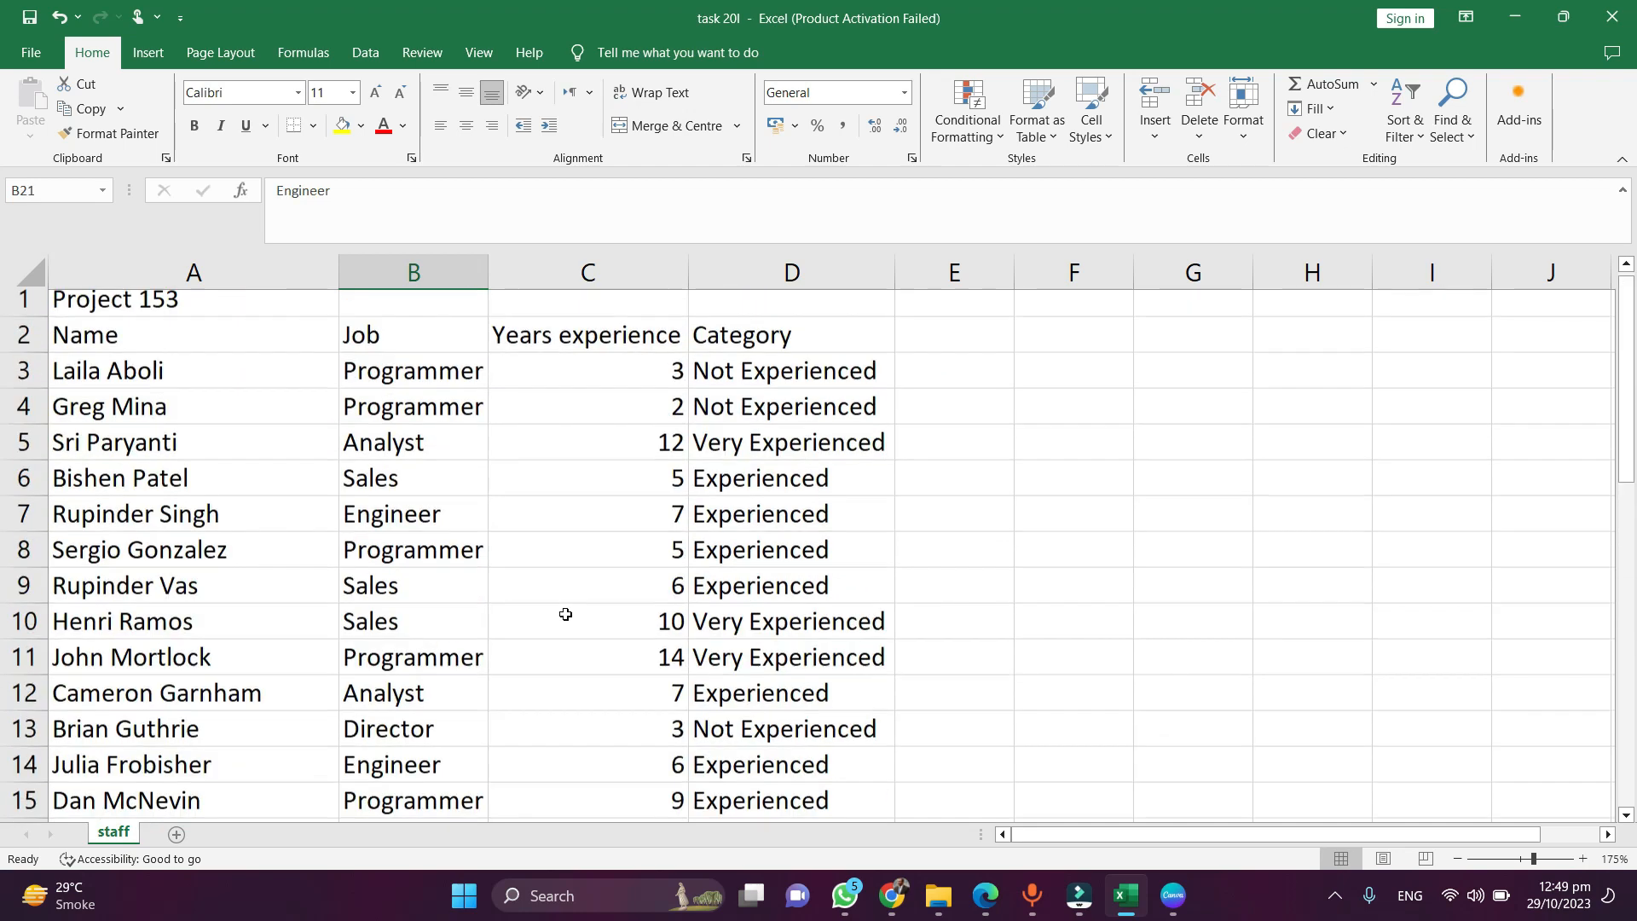
scroll(631, 377, "down", 4)
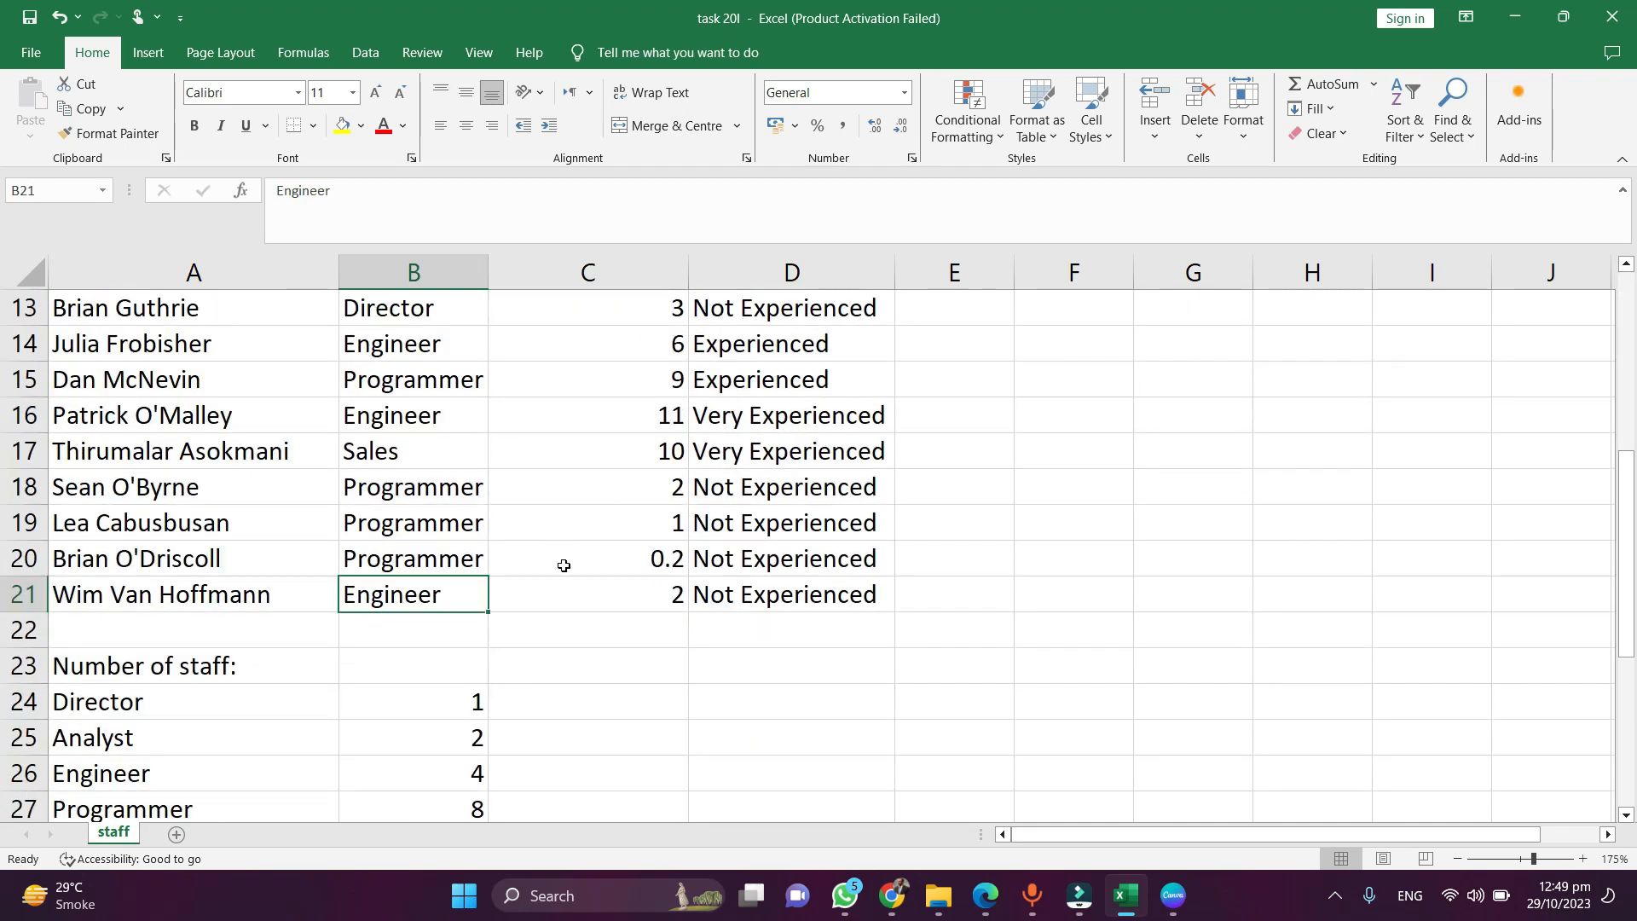
- Write the formula =sumif(b3:b21,A35,c3:c21) in cell B35 beside the Programmer label
scroll(573, 588, "down", 2)
scroll(575, 587, "down", 1)
scroll(597, 636, "down", 1)
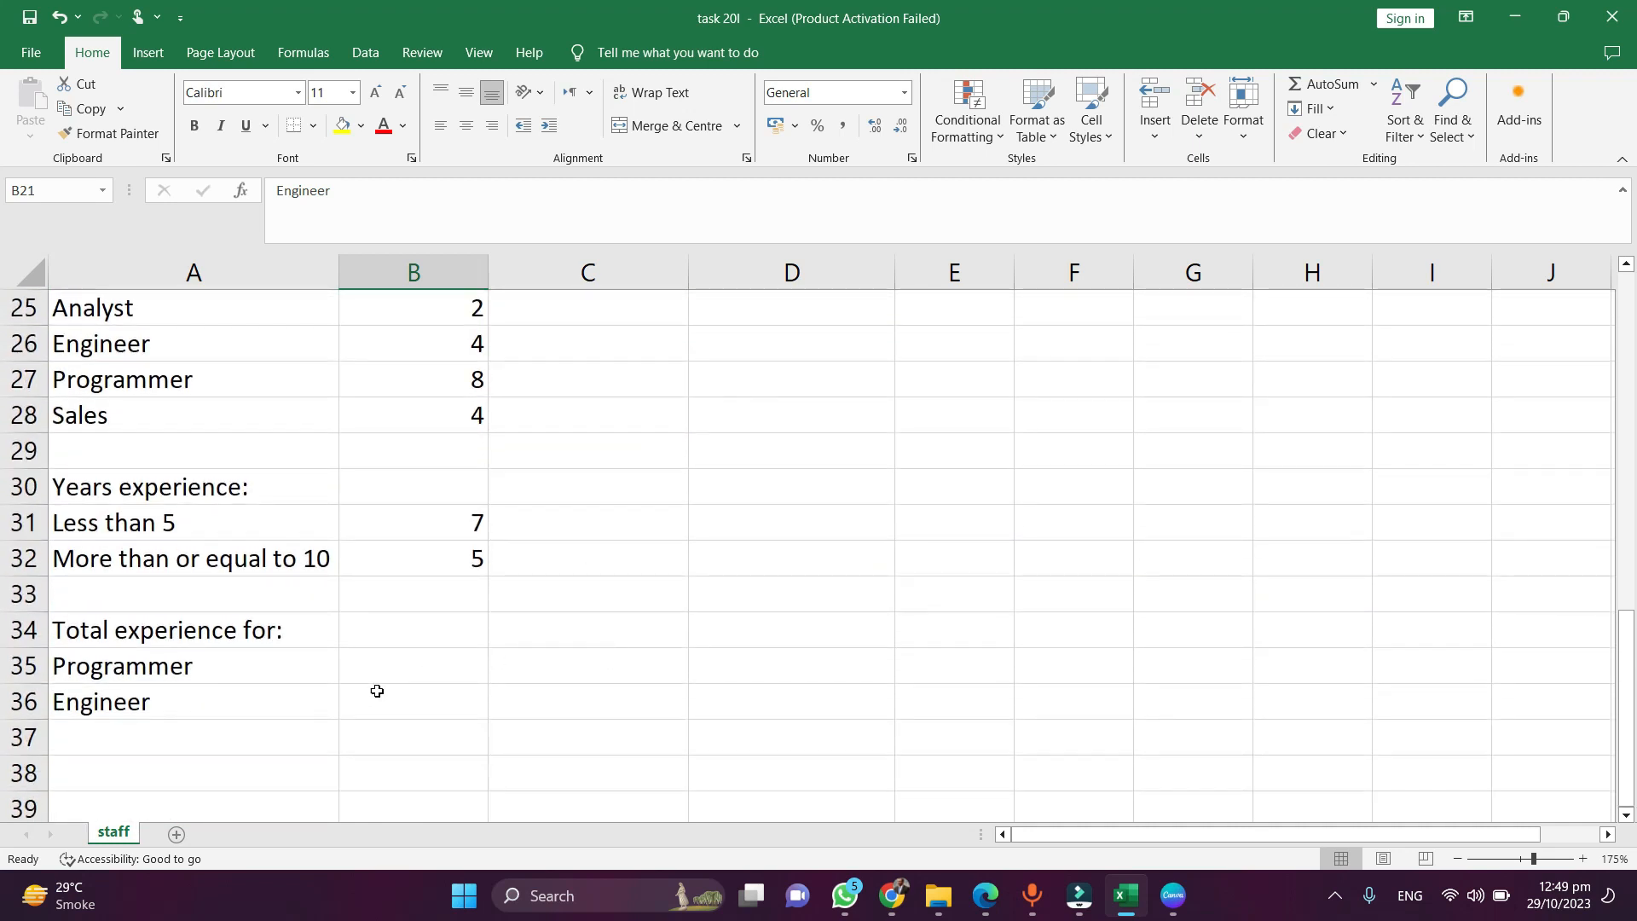
left_click(418, 662)
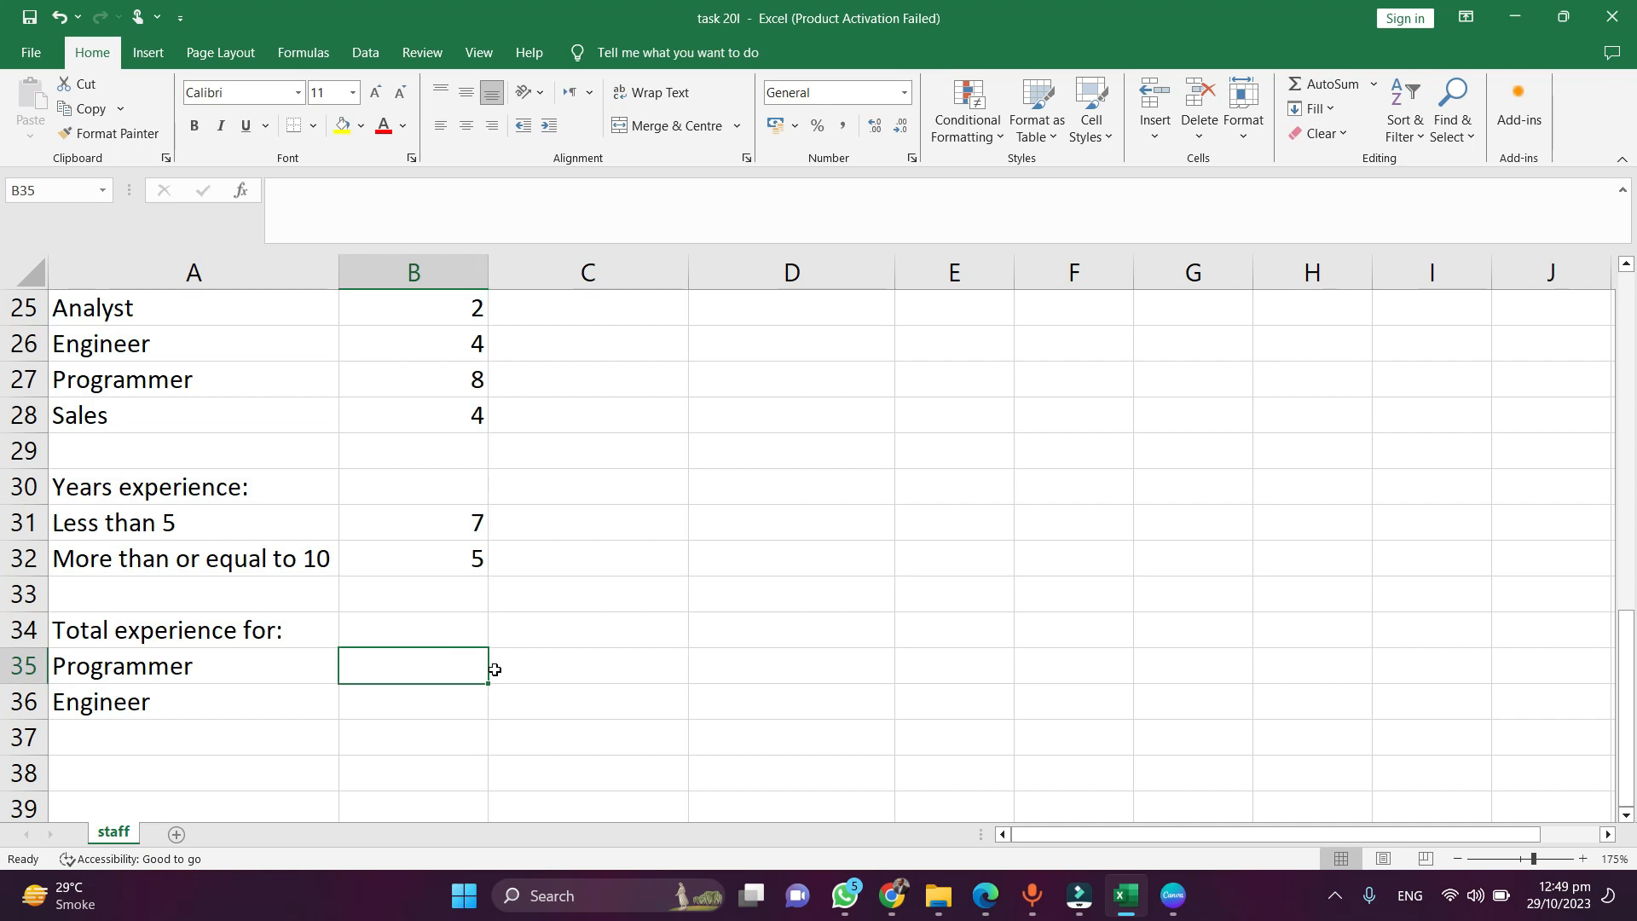
type("=sumif(")
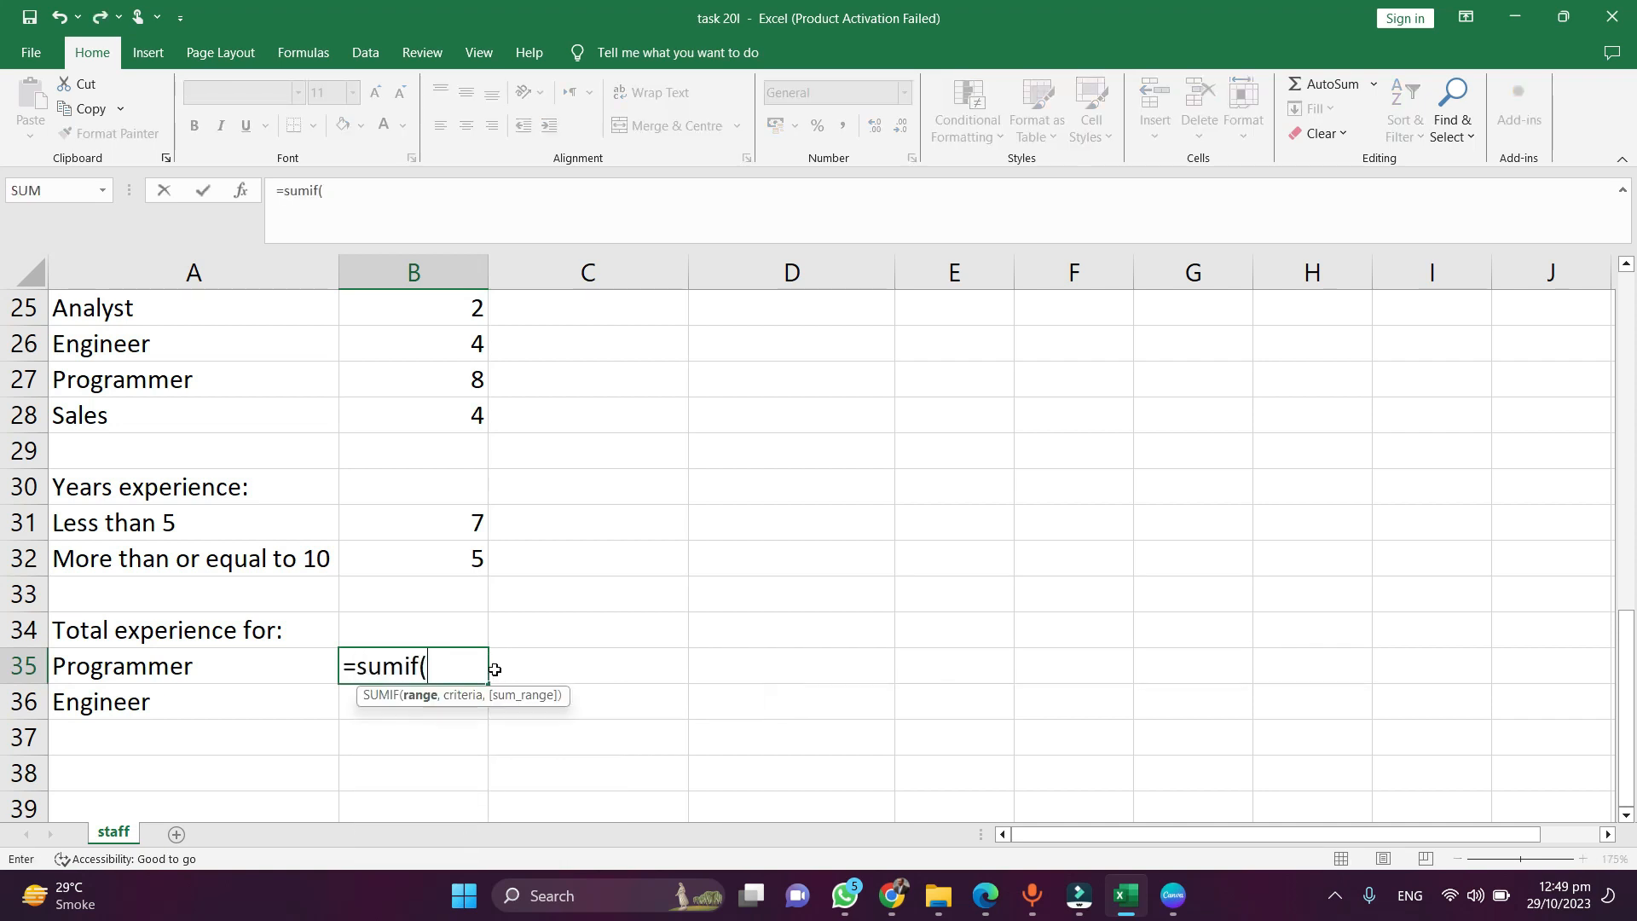
type("b3:b21")
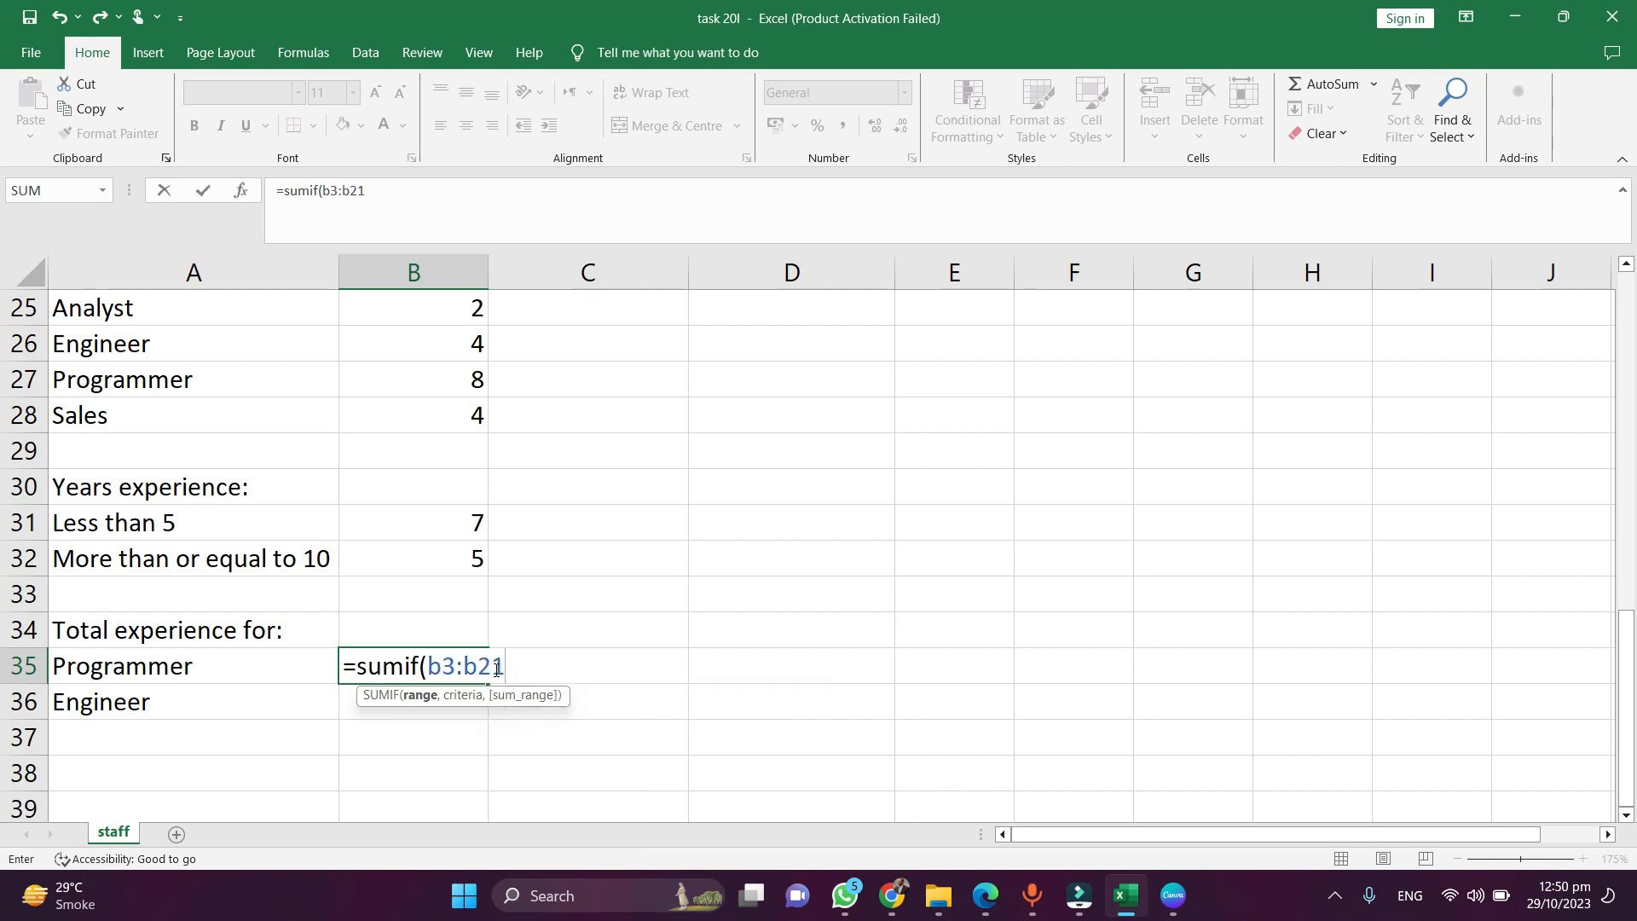
type(",")
left_click(205, 665)
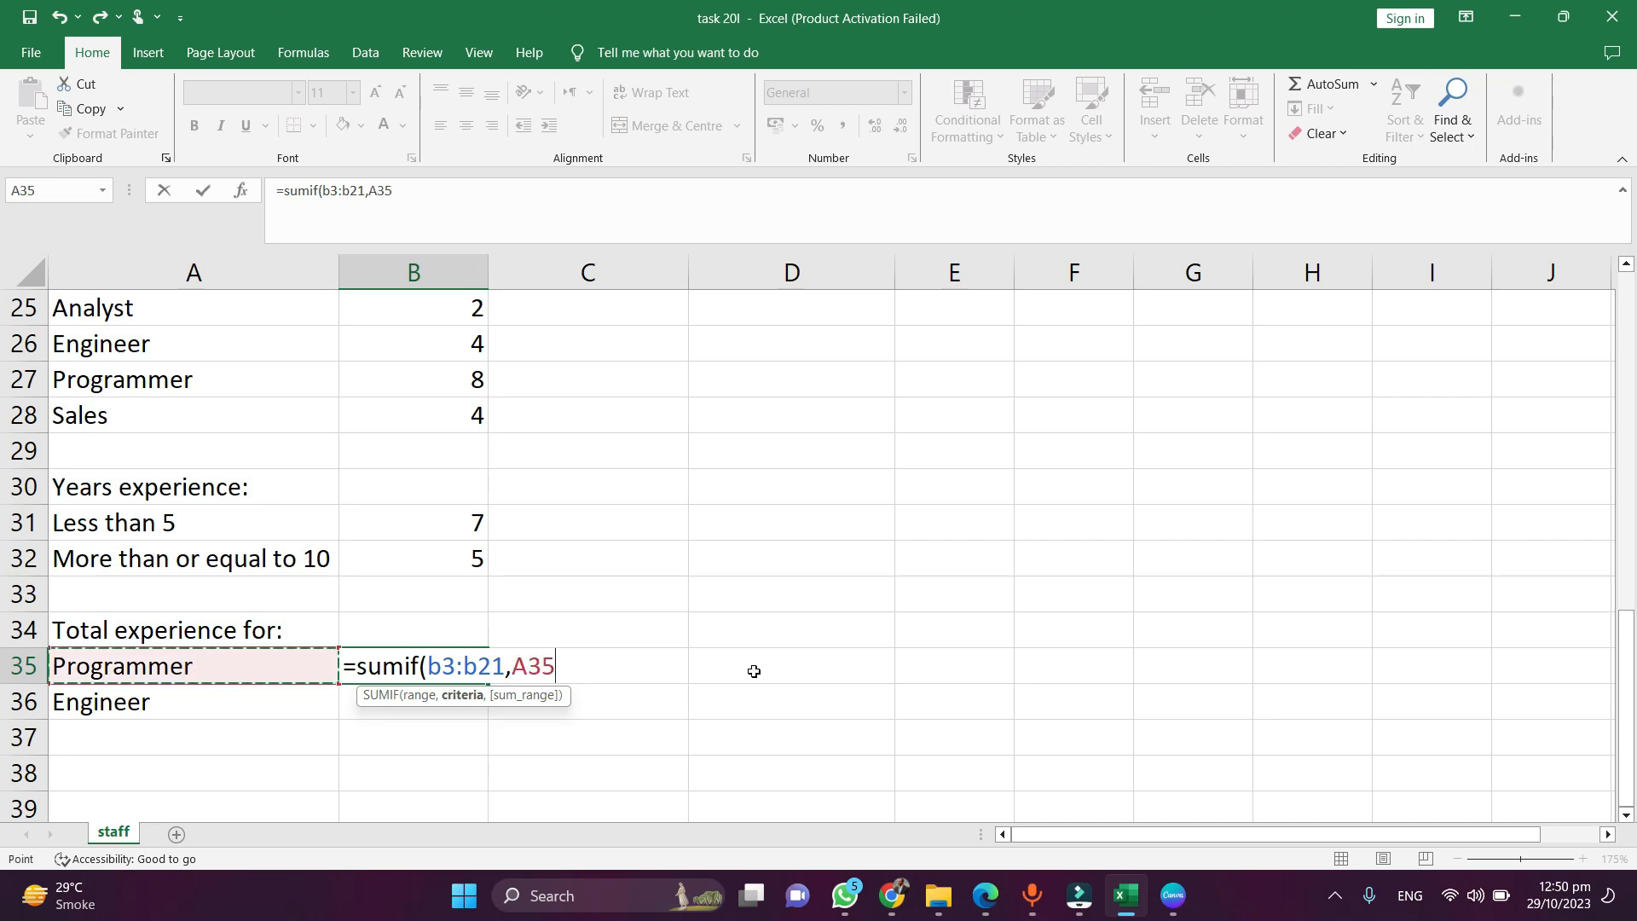
type(",")
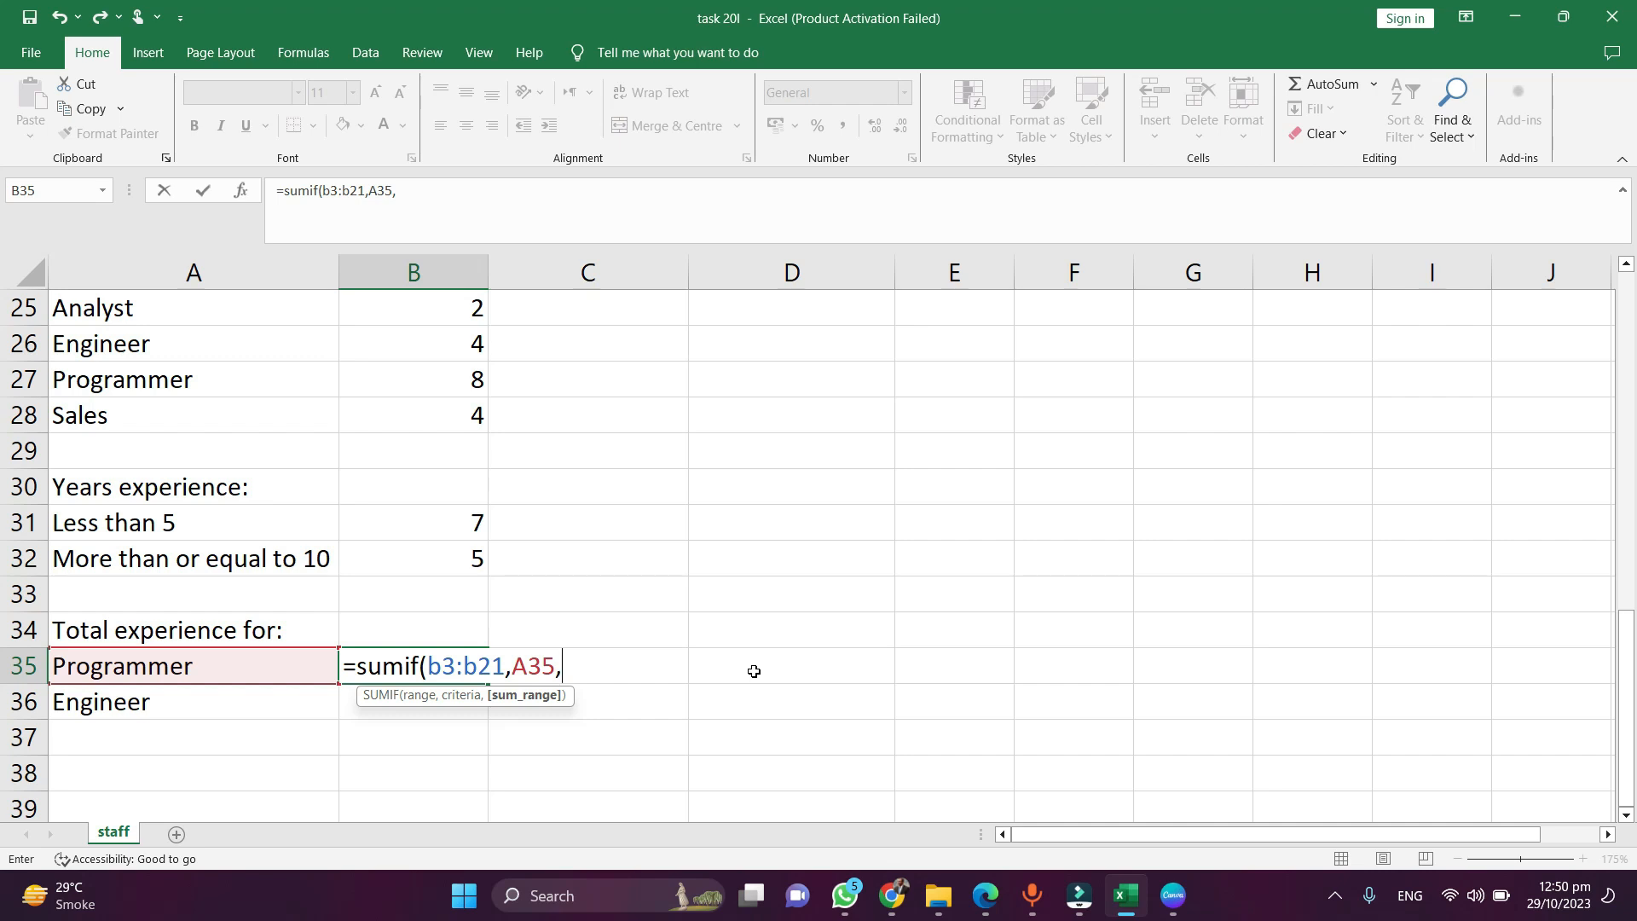
type("c3:c")
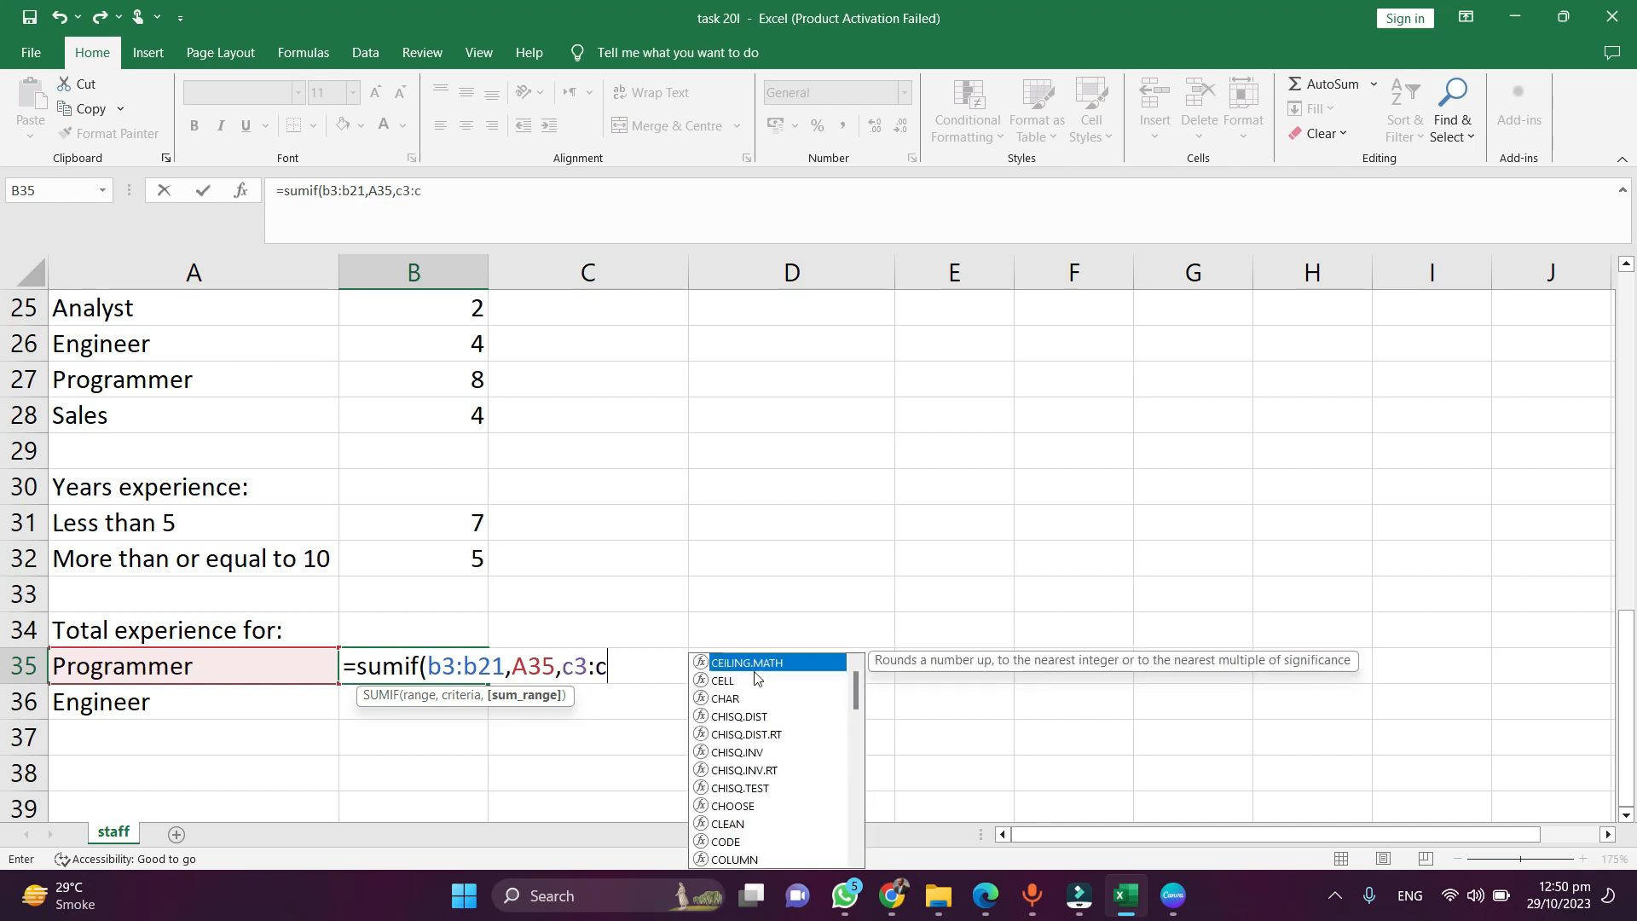
type("3")
key("BackSpace")
type("2")
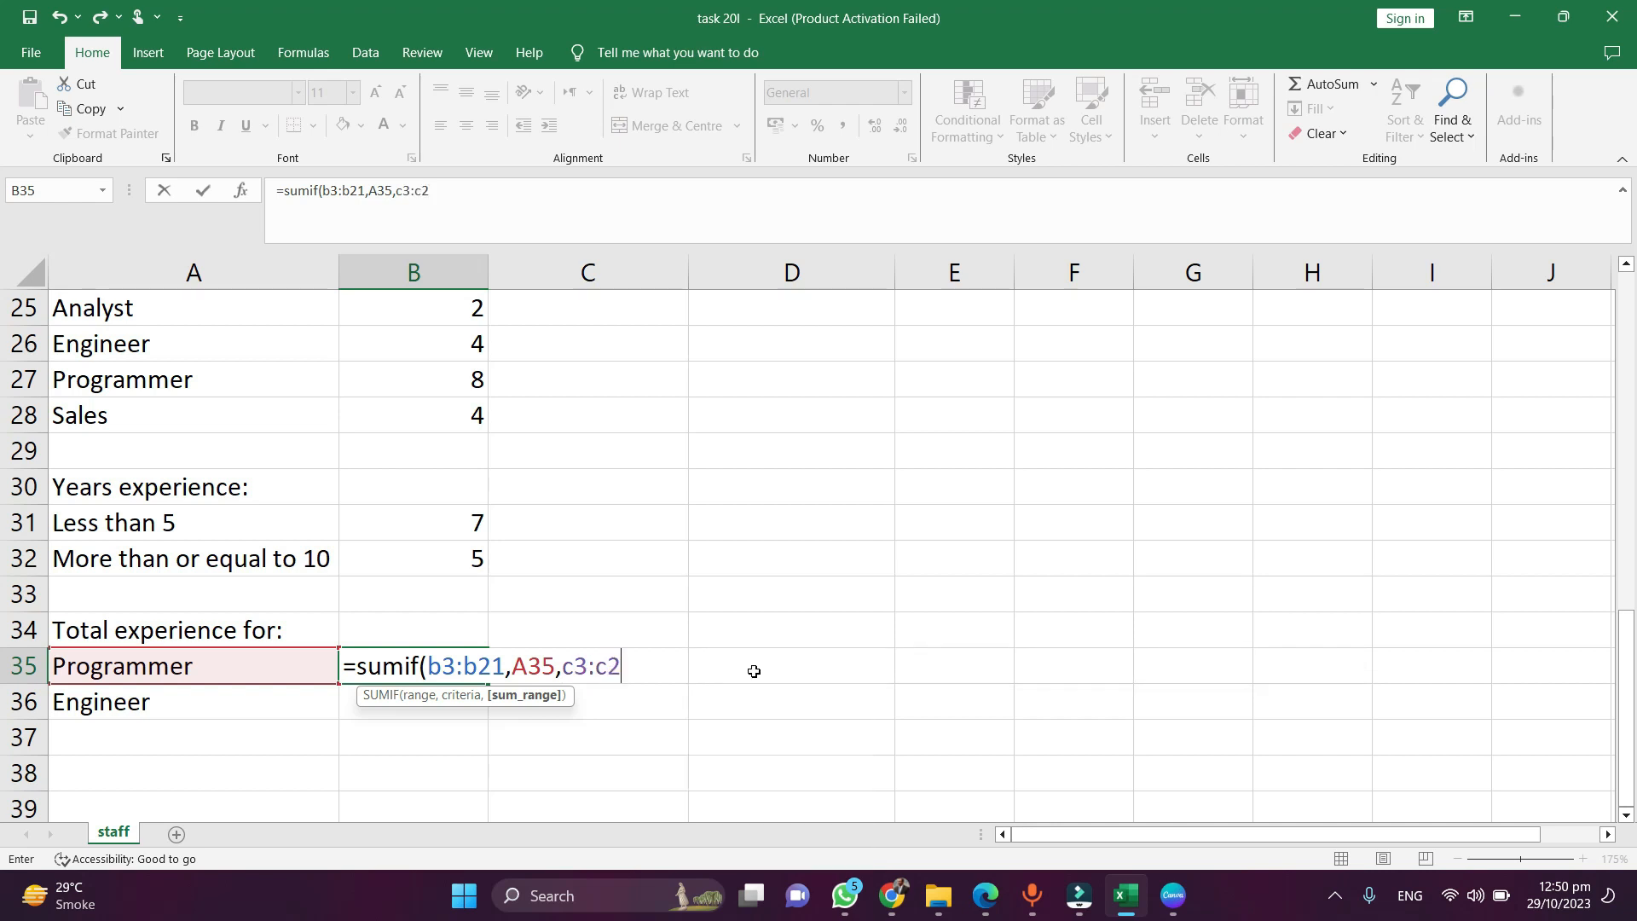
type("1)")
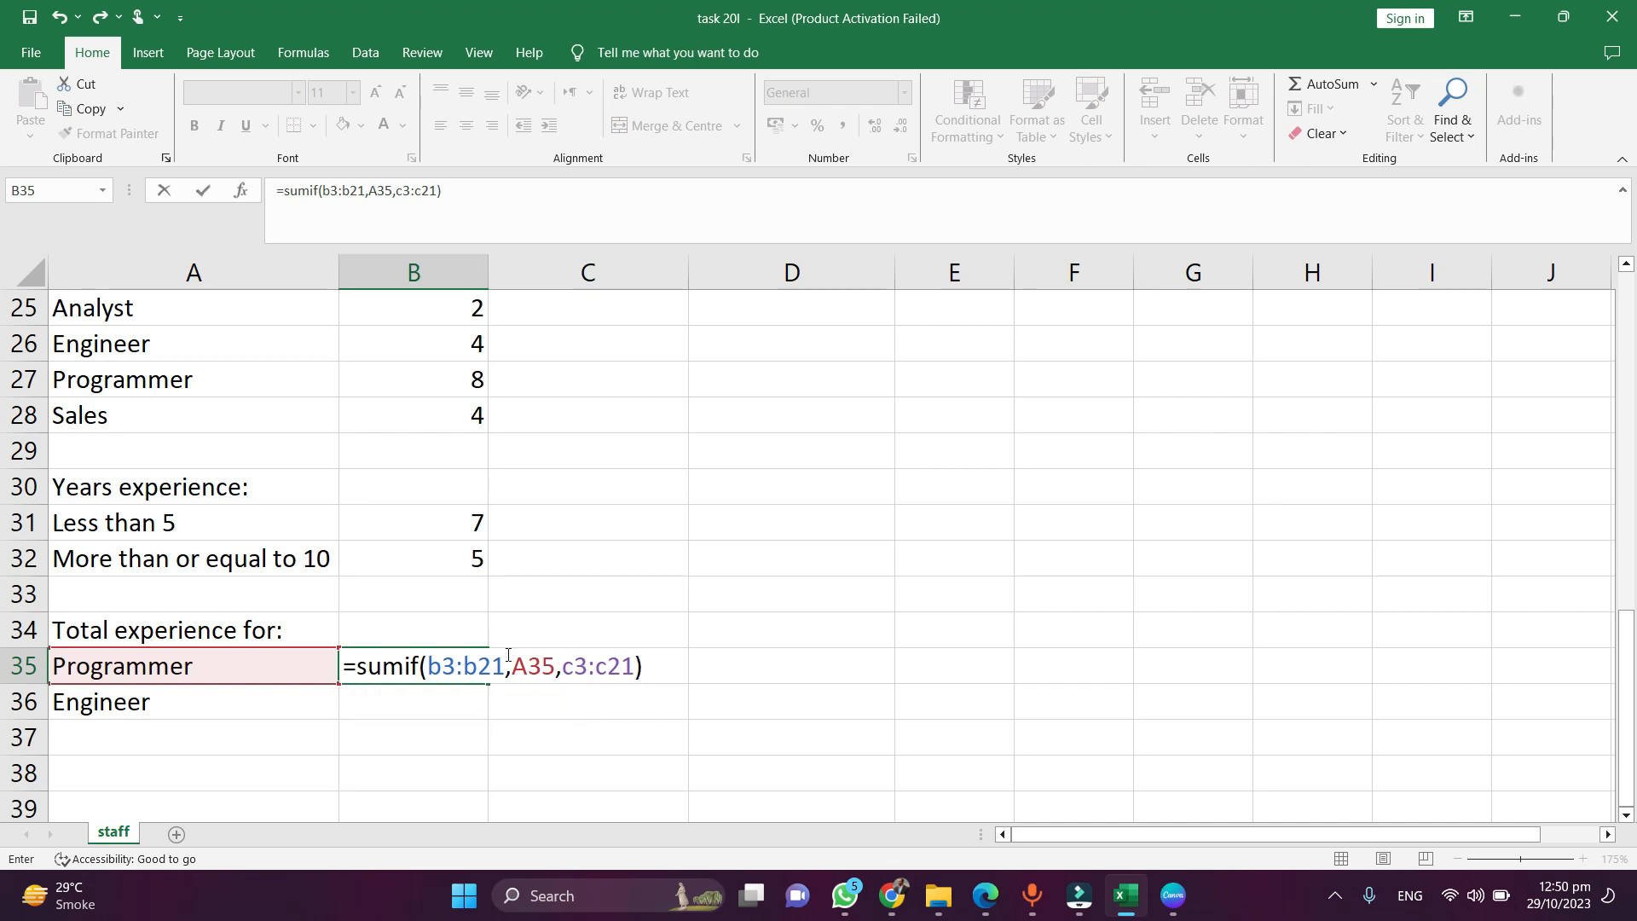
- Make both ranges in the B35 formula absolute as $B$3:$B$21 and $C$3:$C$21, keep A35 relative, and commit it
left_click_drag(502, 666, 429, 666)
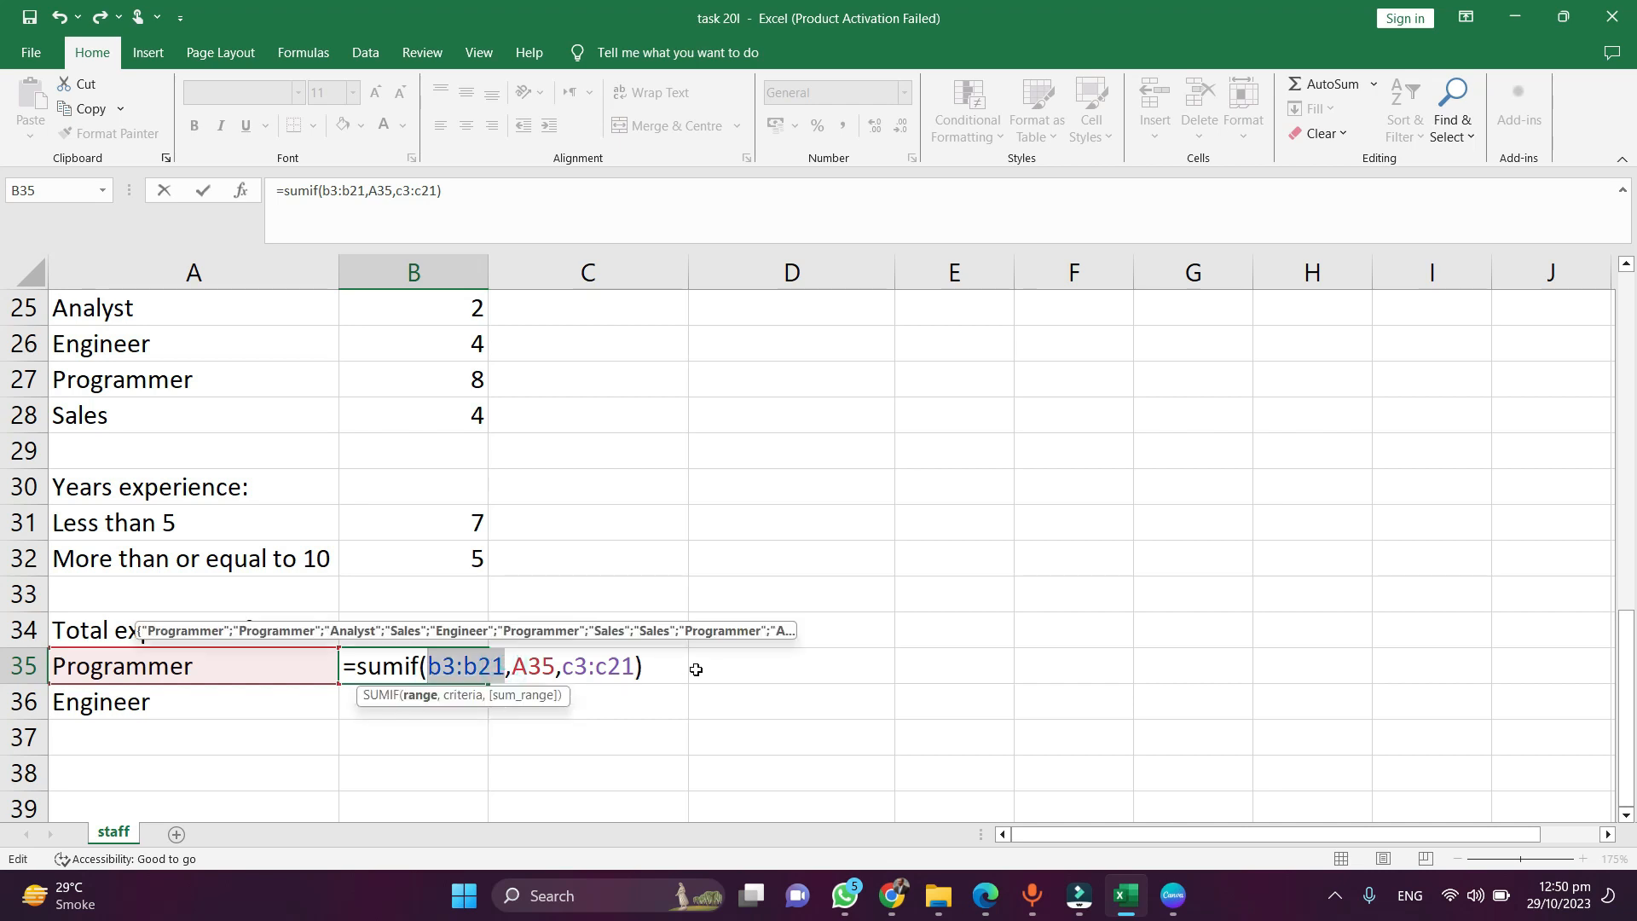
key("F4")
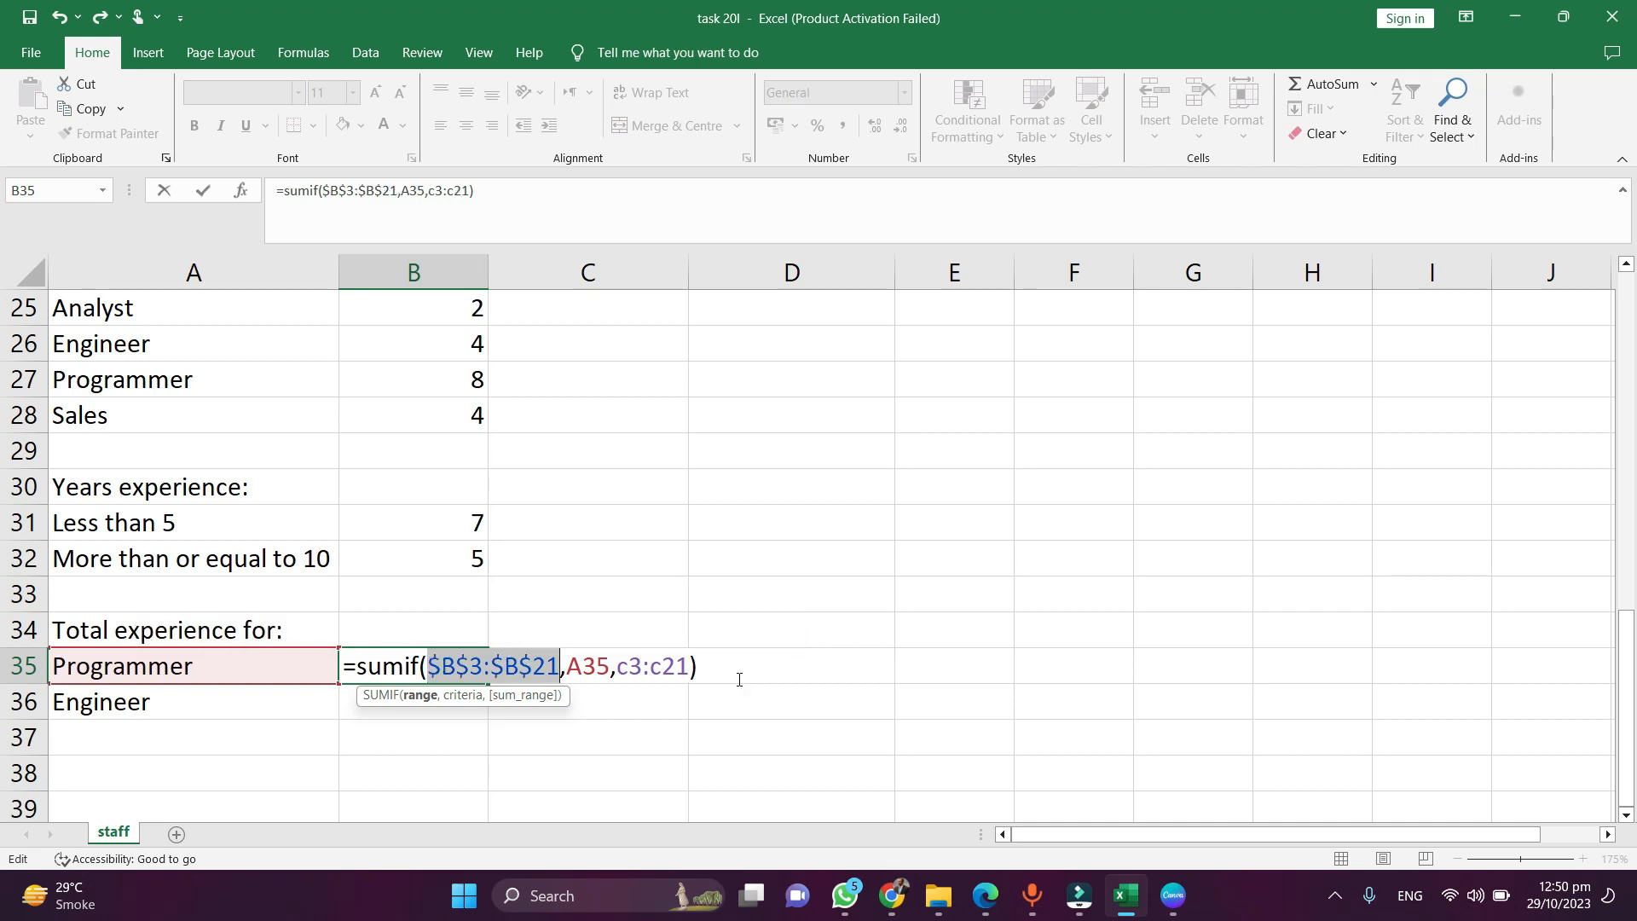
left_click_drag(618, 666, 690, 666)
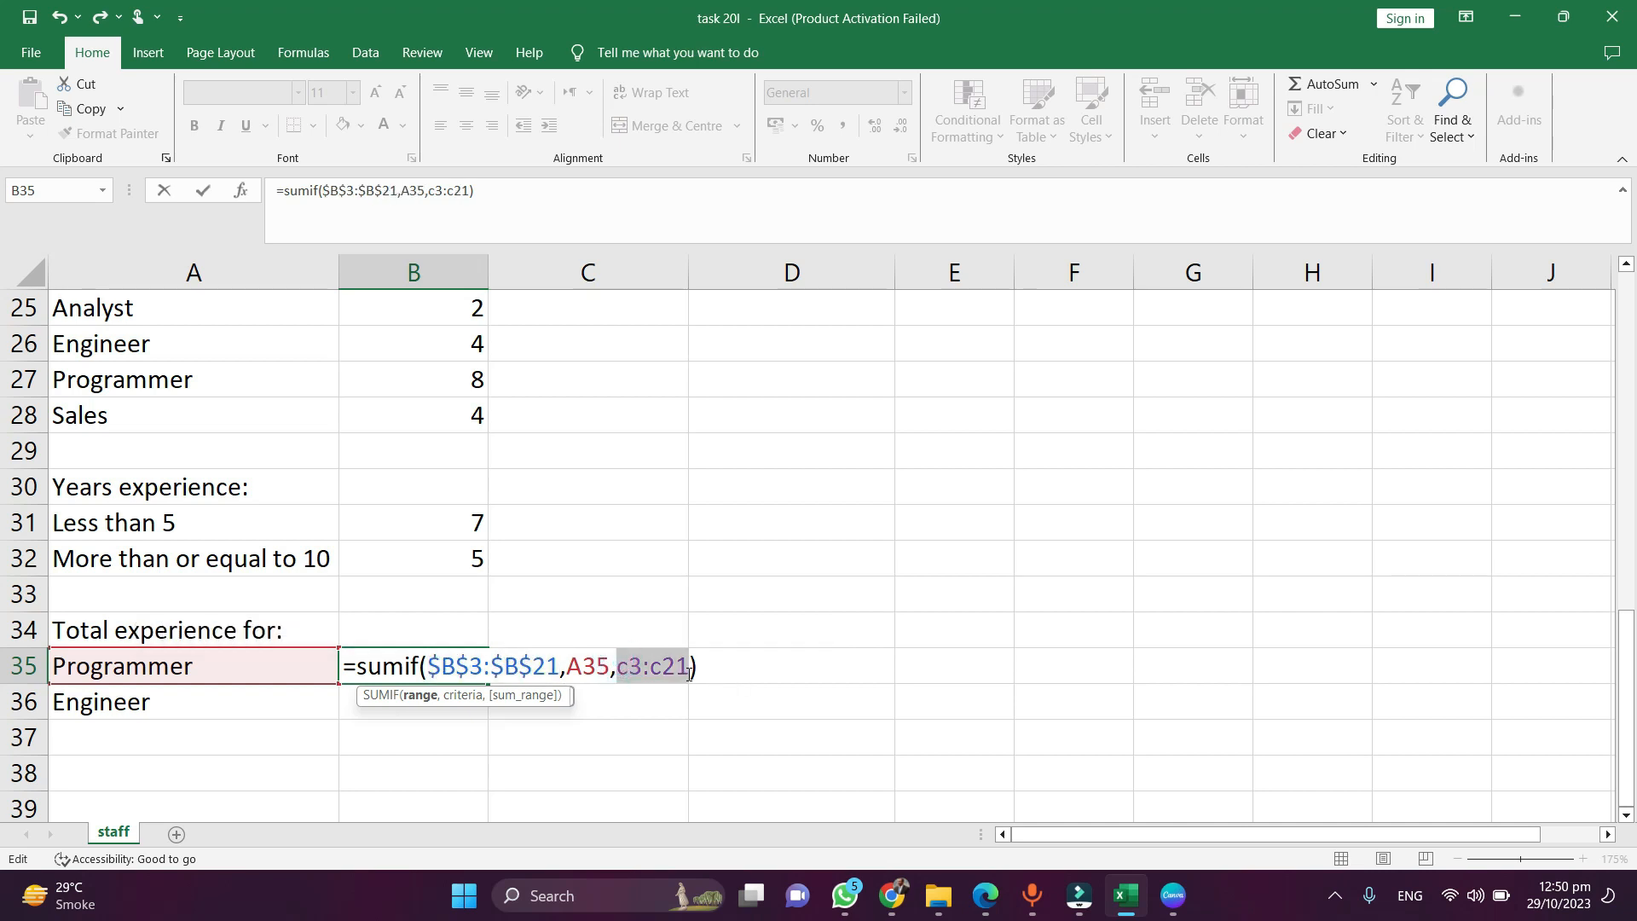
key("F4")
left_click(630, 664)
left_click(610, 666)
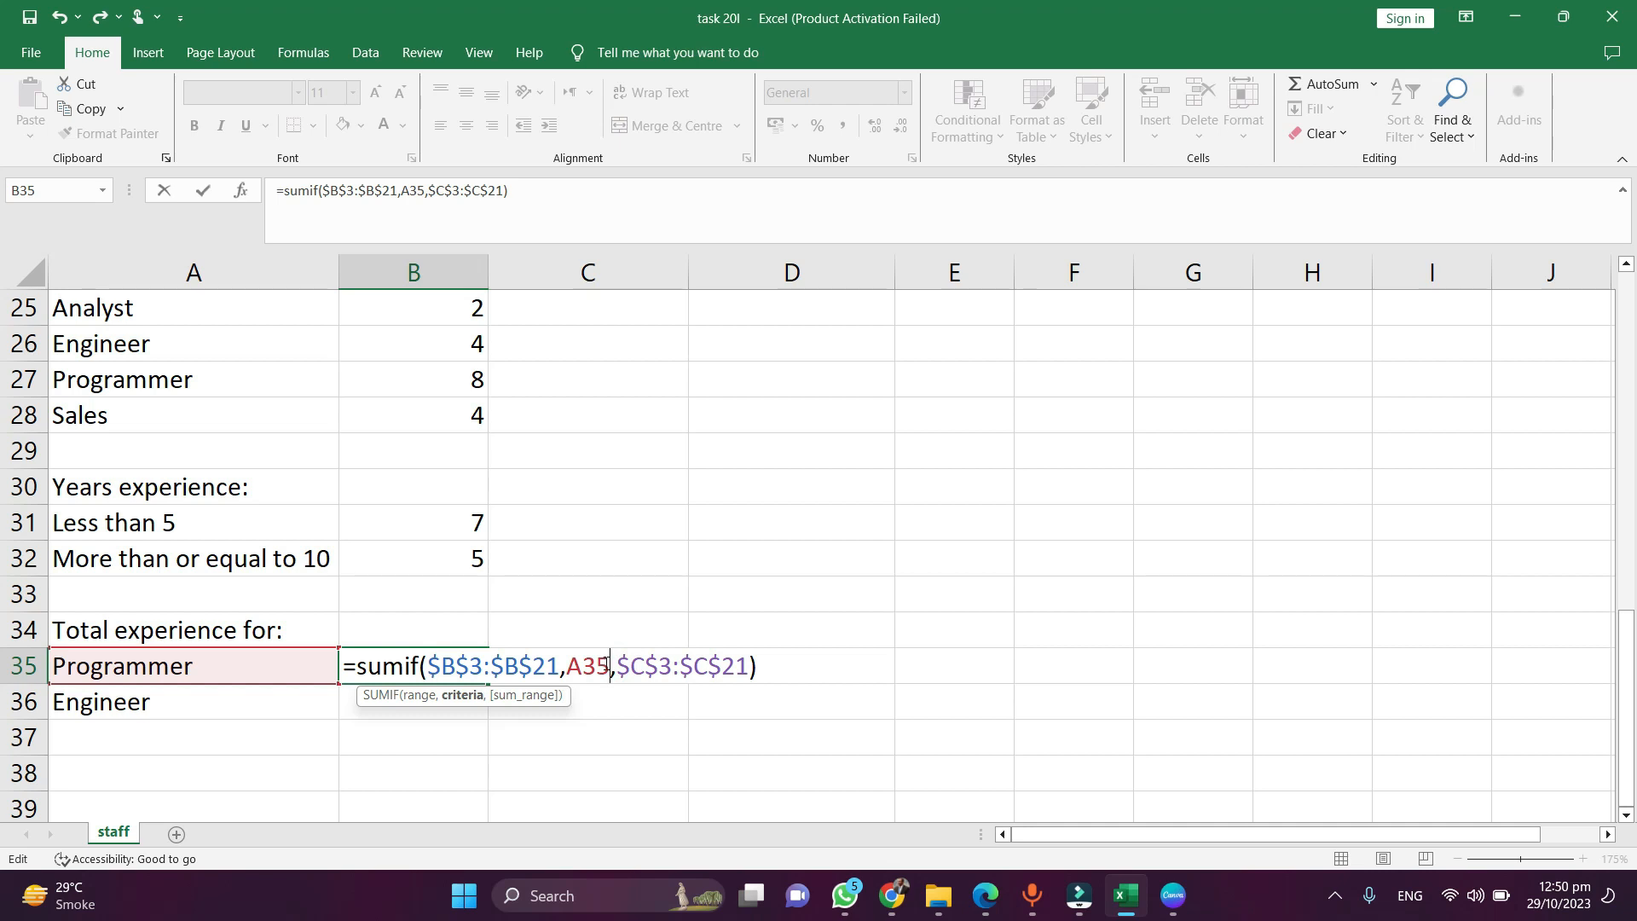
key("Return")
- Fill the SUMIF formula from B35 down into B36 for Engineer and check the copied formula's references
left_click(482, 665)
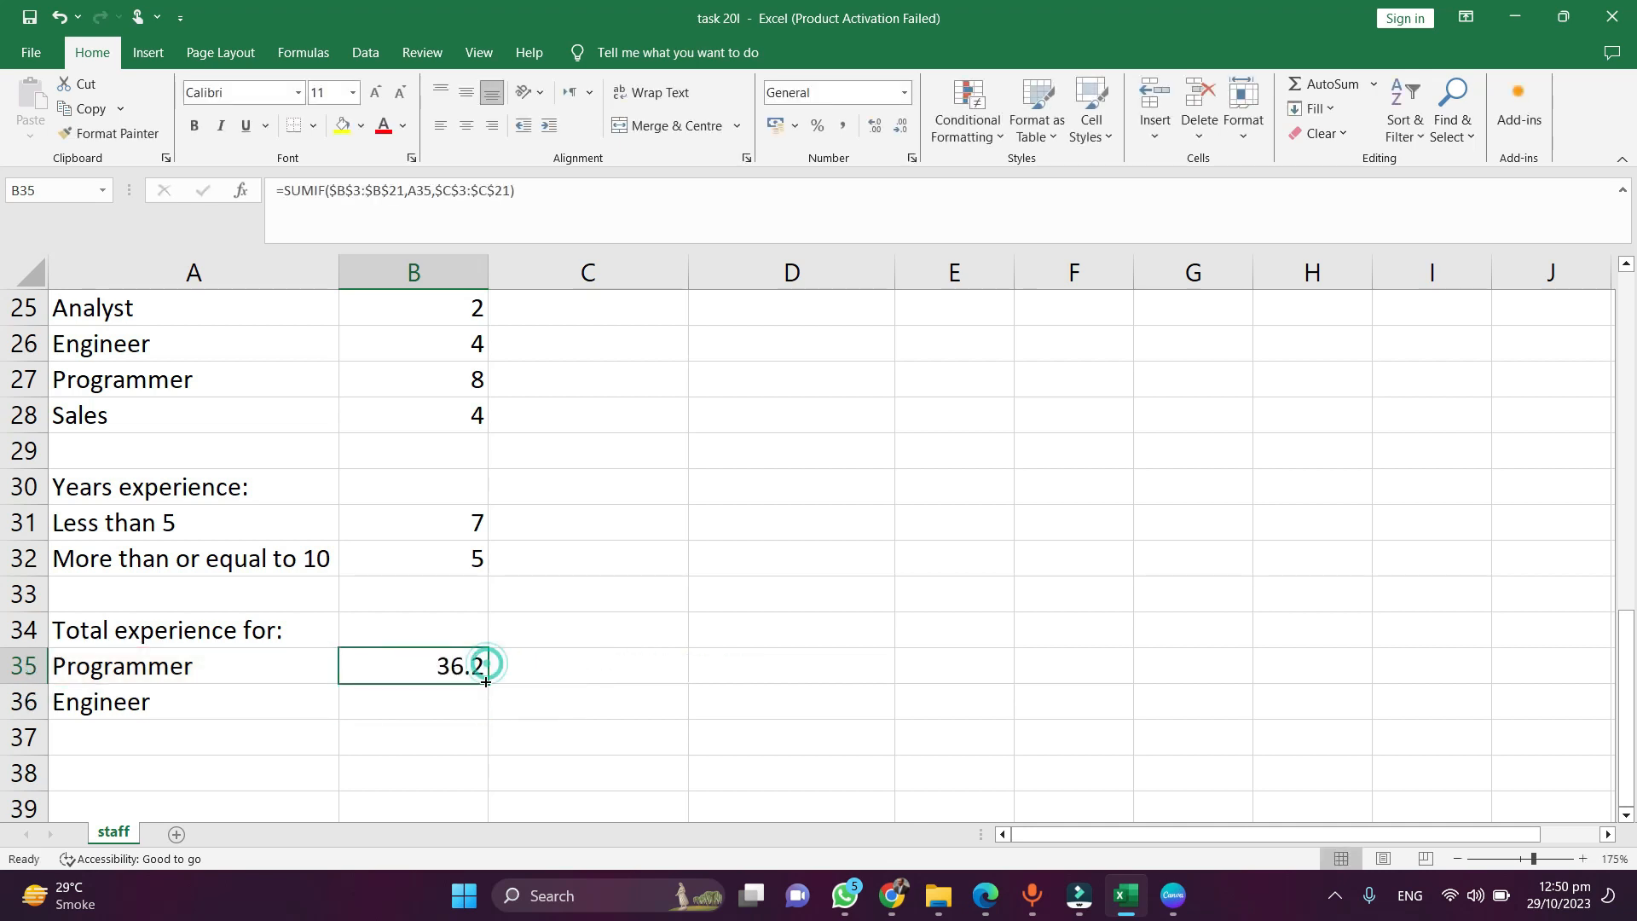
left_click_drag(486, 682, 483, 708)
left_click(567, 708)
left_click(474, 712)
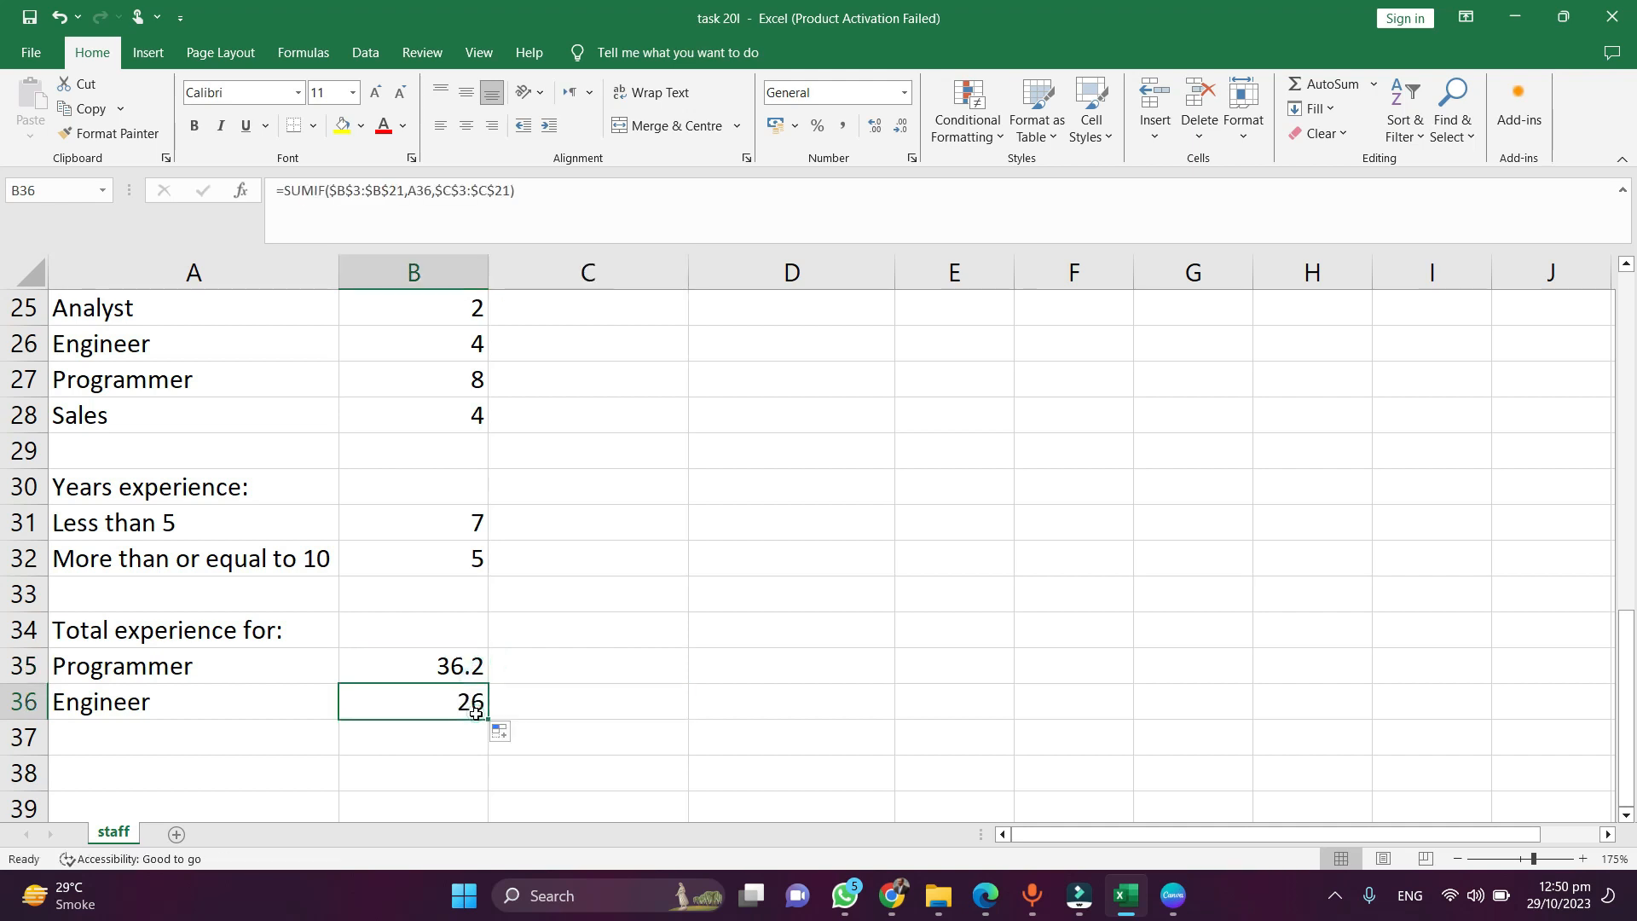
- Make the "Total experience for:" label in cell A34 bold
left_click(253, 631)
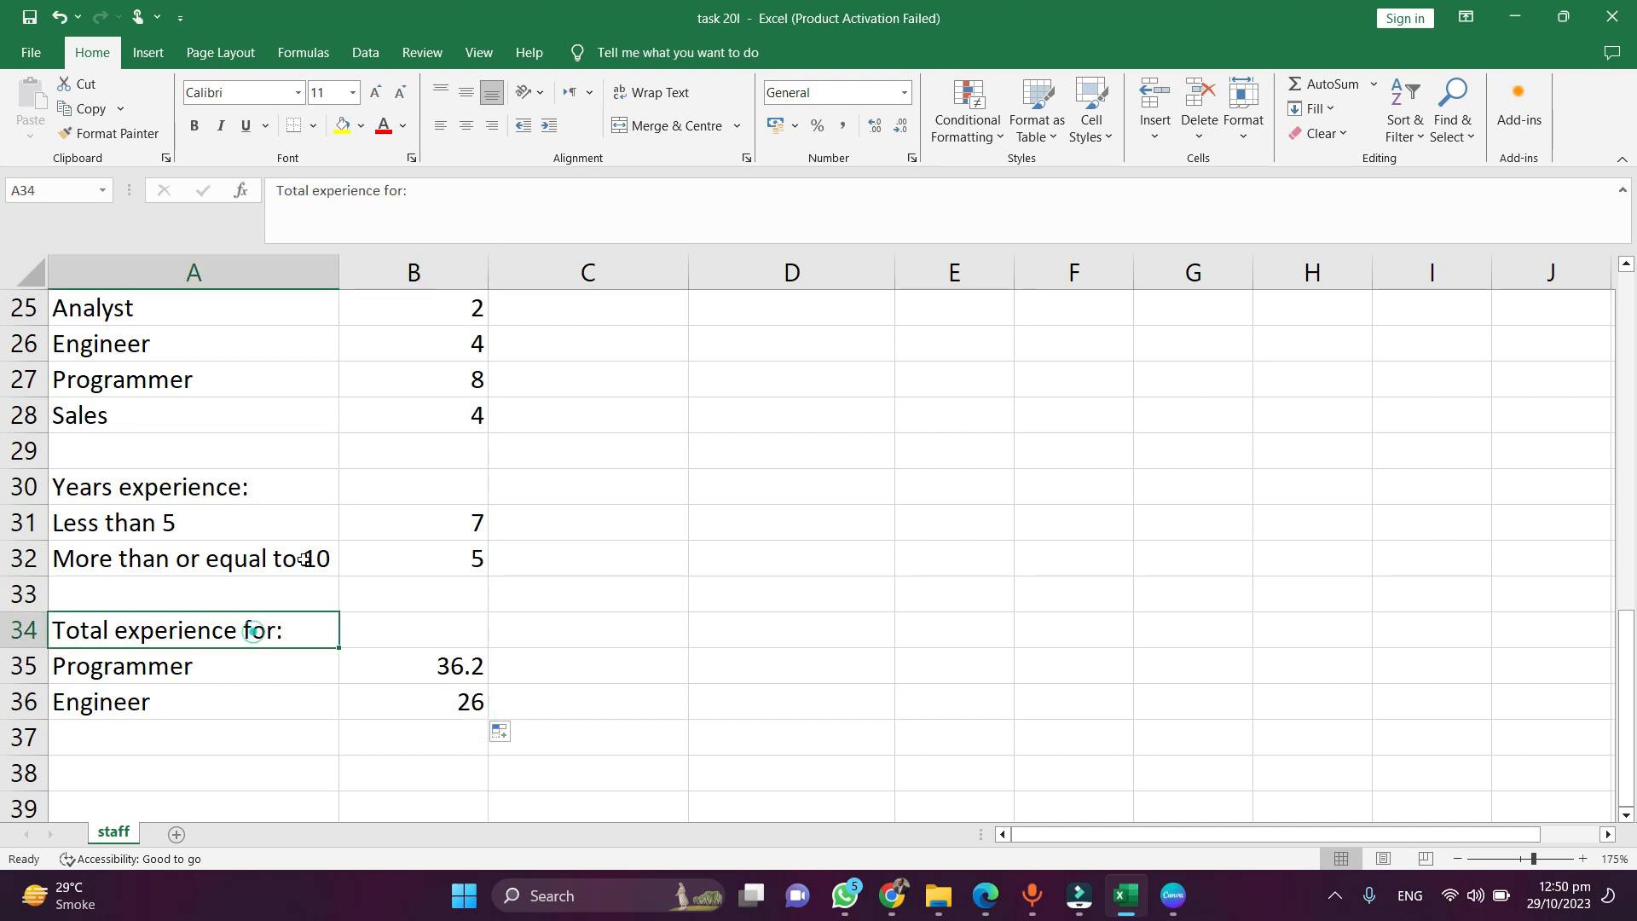
key("ctrl+b")
left_click(701, 615)
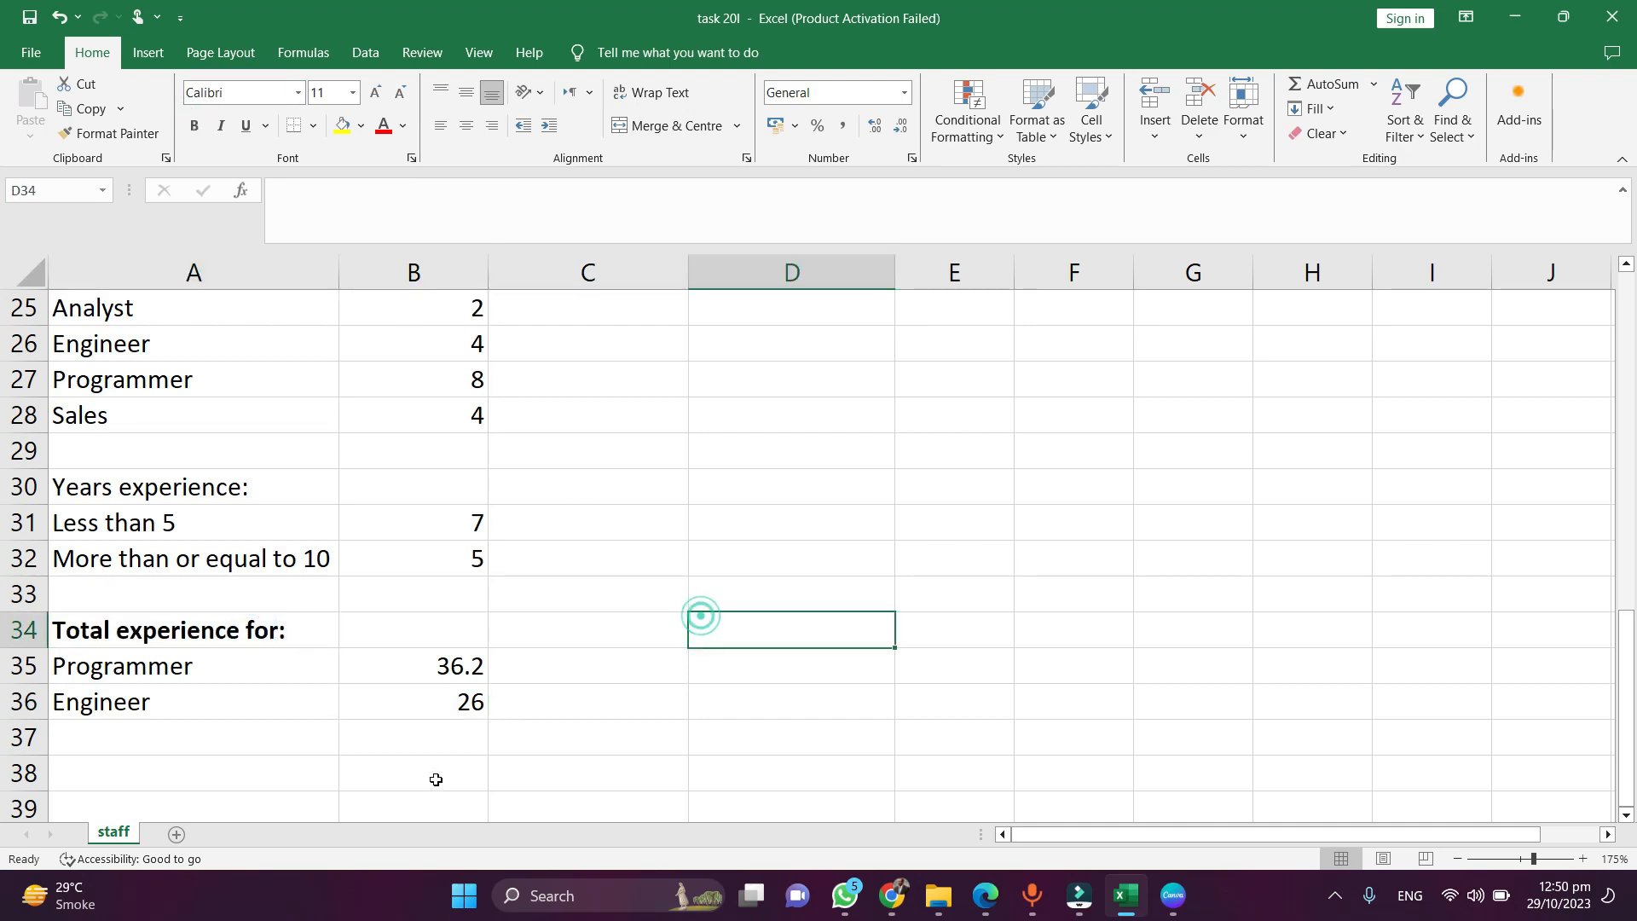
- Examine the B36 formula and the Years experience values of each Engineer row in the staff list
left_click(430, 713)
scroll(724, 579, "up", 8)
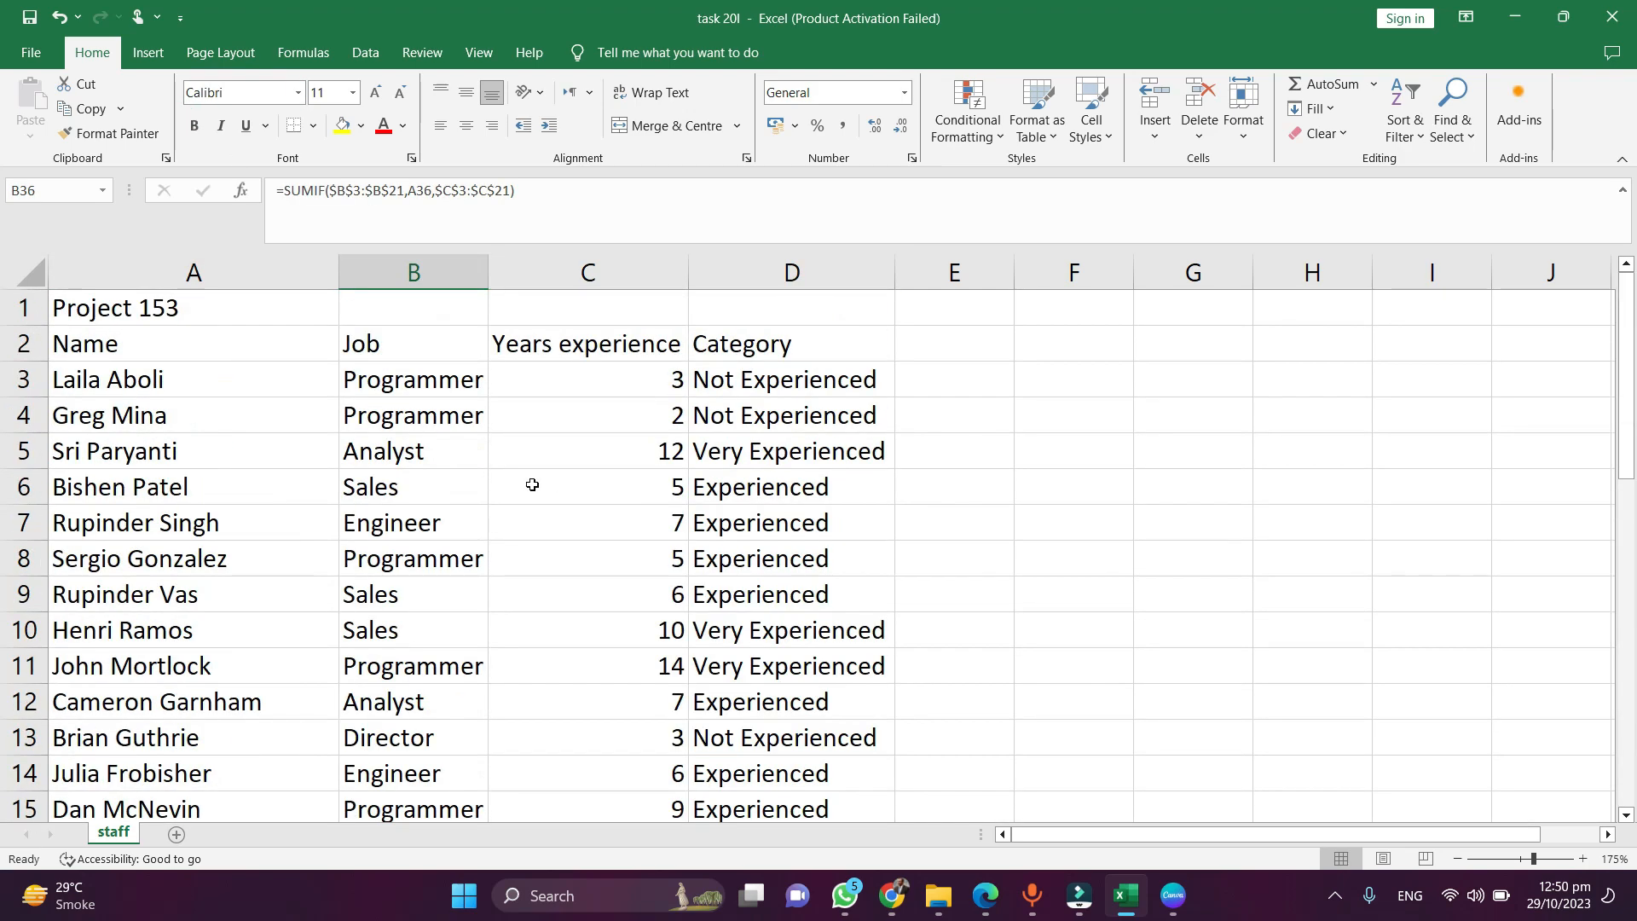
left_click(554, 525)
scroll(555, 525, "down", 1)
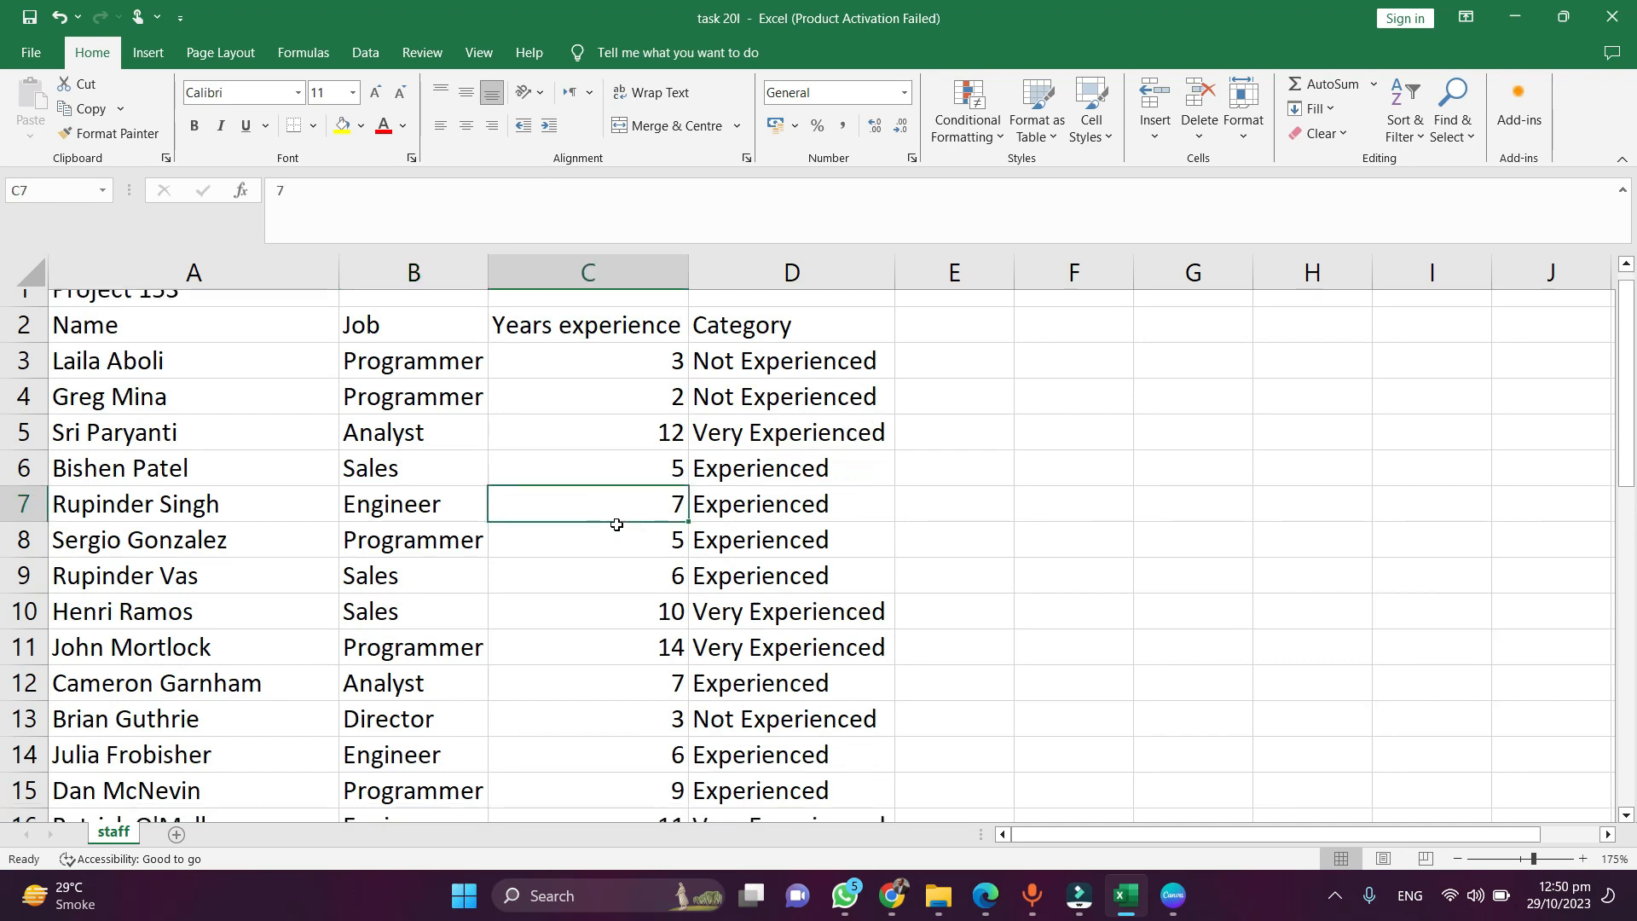
left_click(651, 678)
scroll(651, 678, "down", 1)
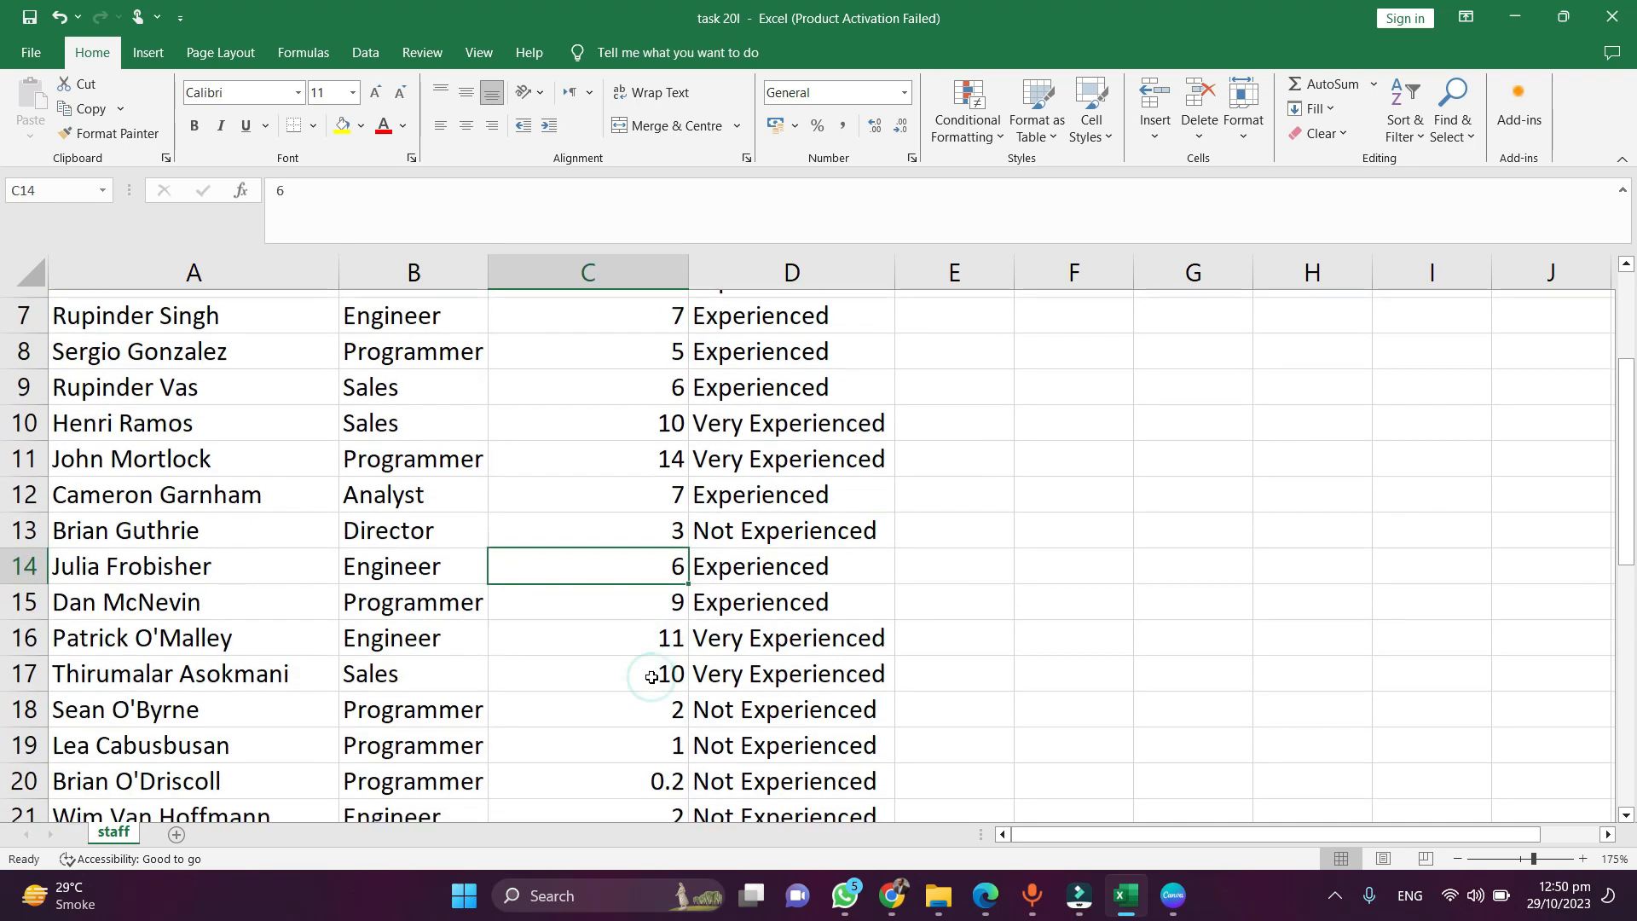
scroll(644, 770, "down", 2)
left_click(632, 596)
scroll(635, 598, "up", 2)
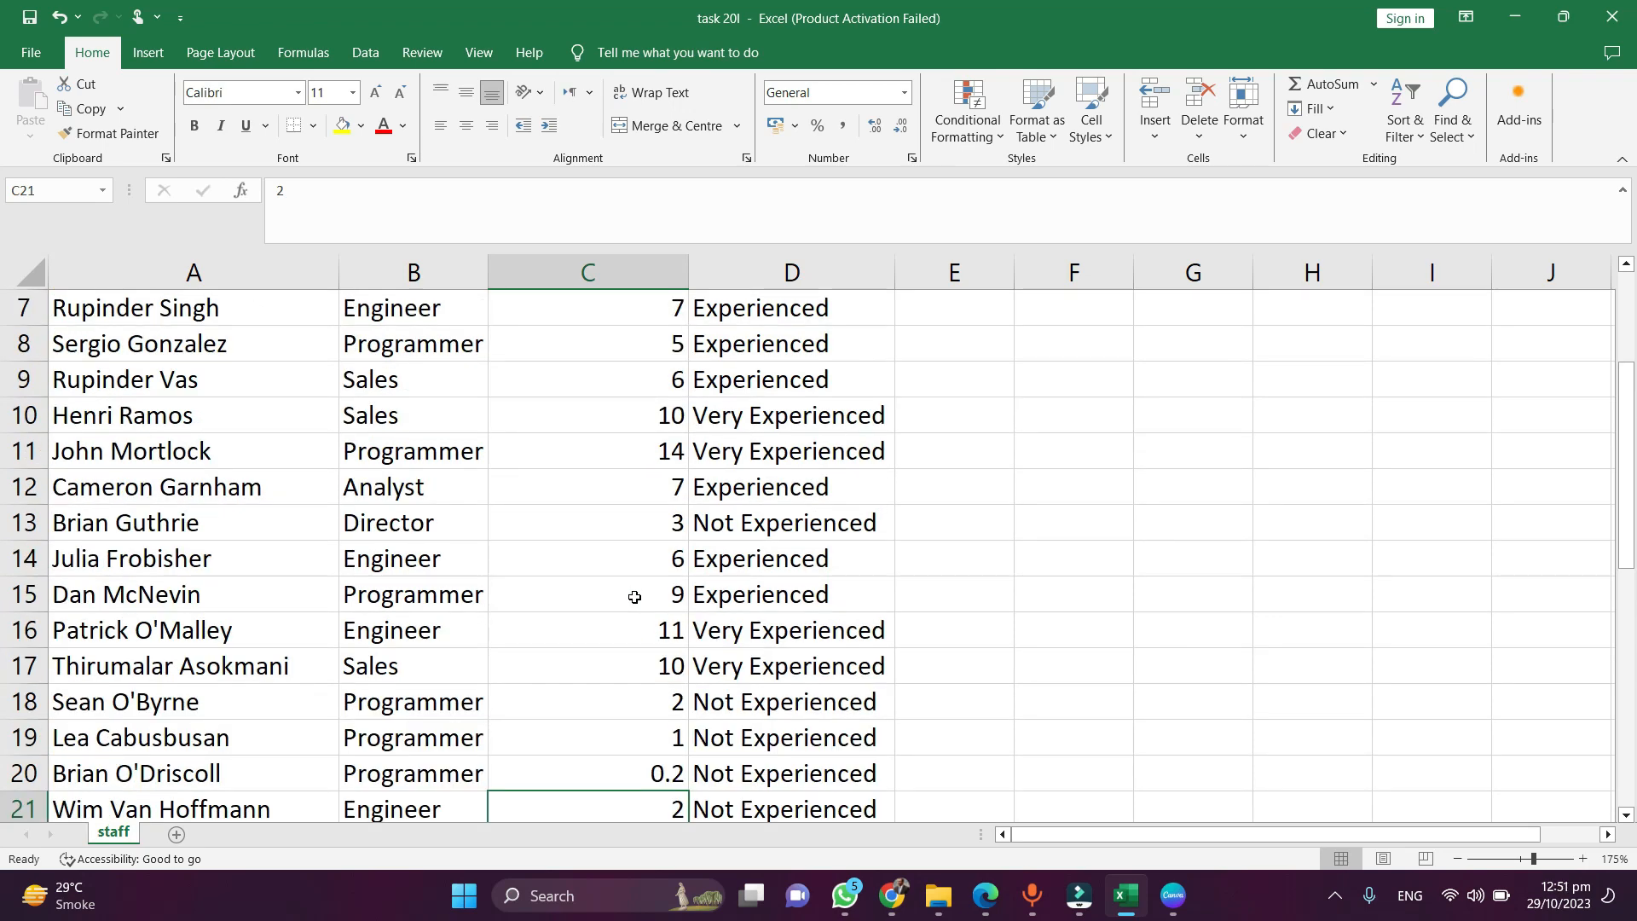
scroll(634, 598, "up", 1)
scroll(640, 564, "down", 1)
- Check the Engineer total with a temporary formula =C7+C14+C16+C21 in cell J14, and clear that cell
scroll(660, 553, "down", 3, "ctrl")
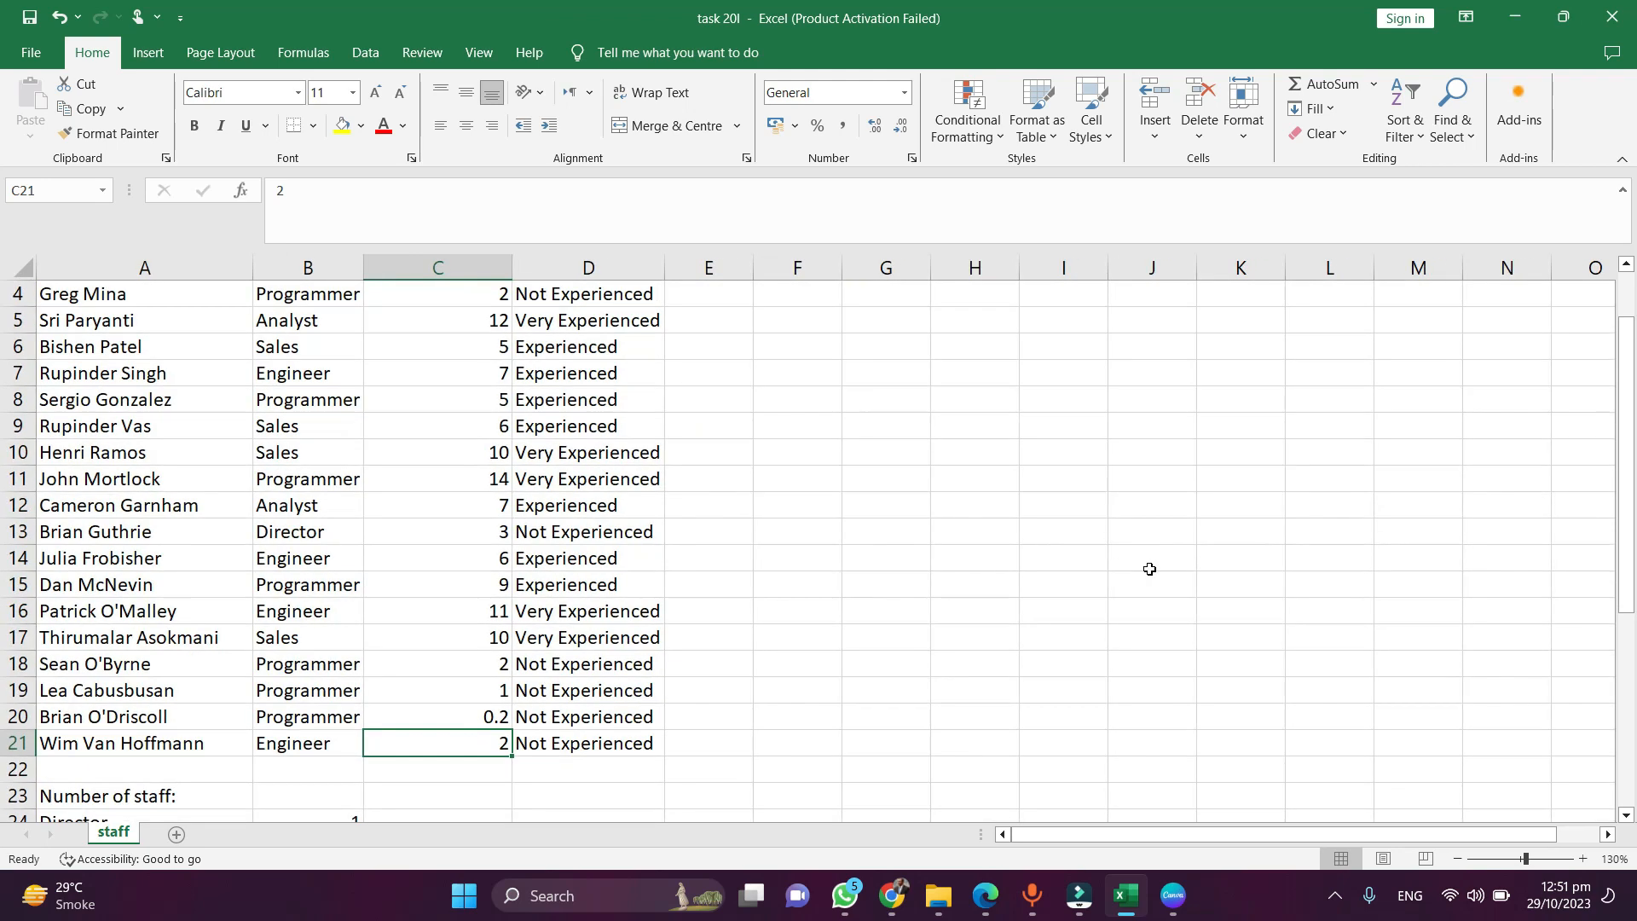
left_click(1135, 566)
type("=")
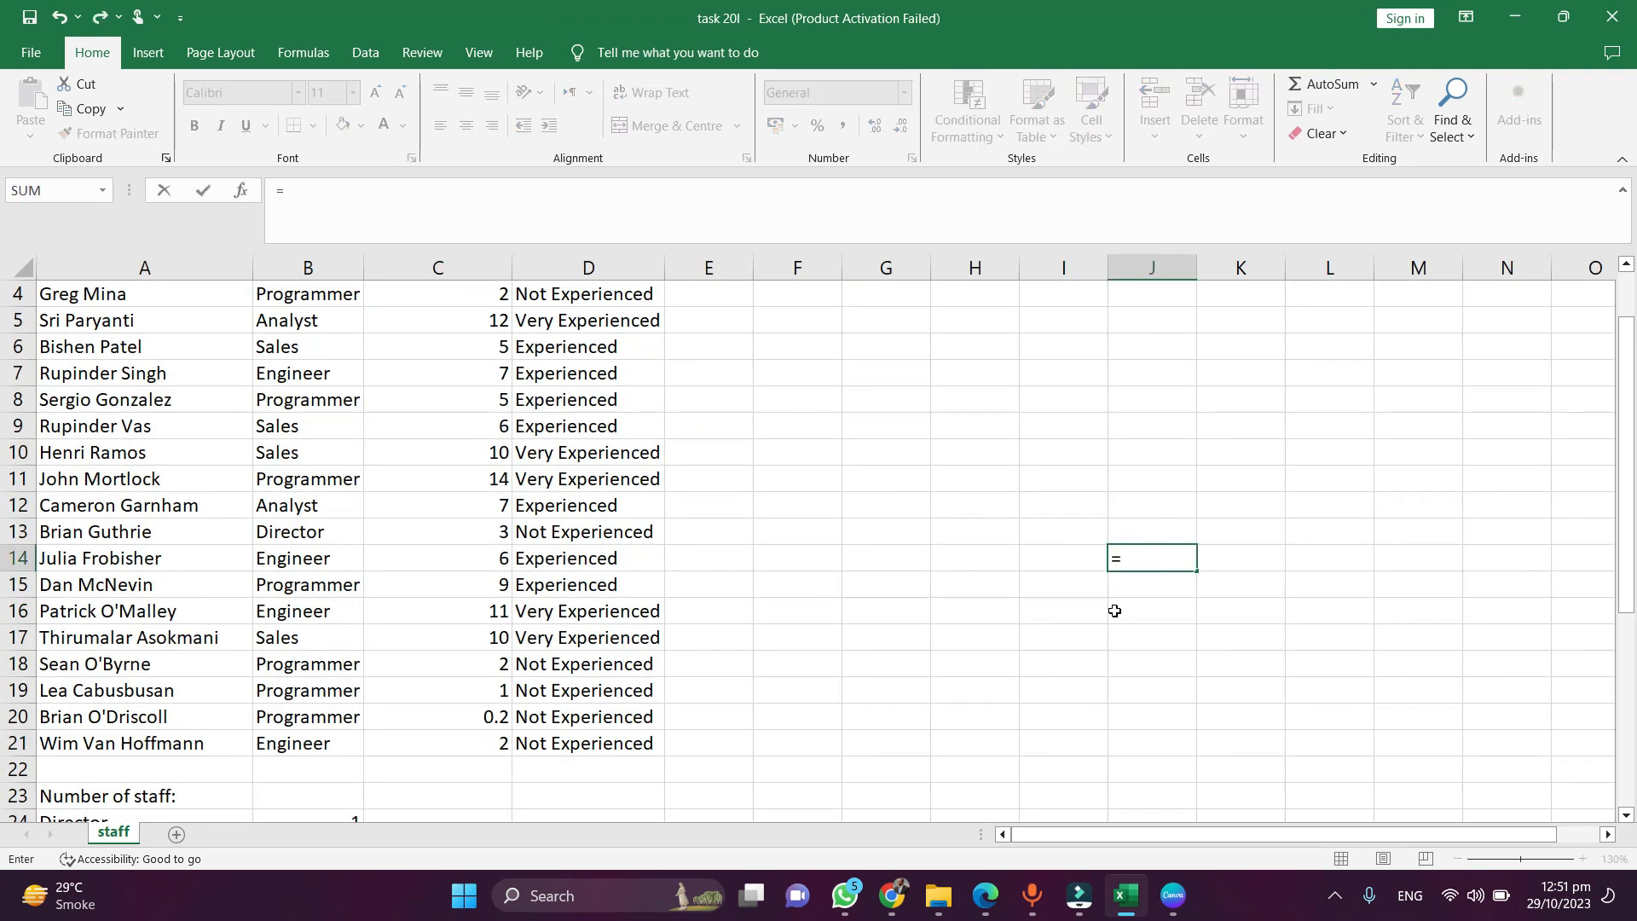
left_click(485, 377)
type("=")
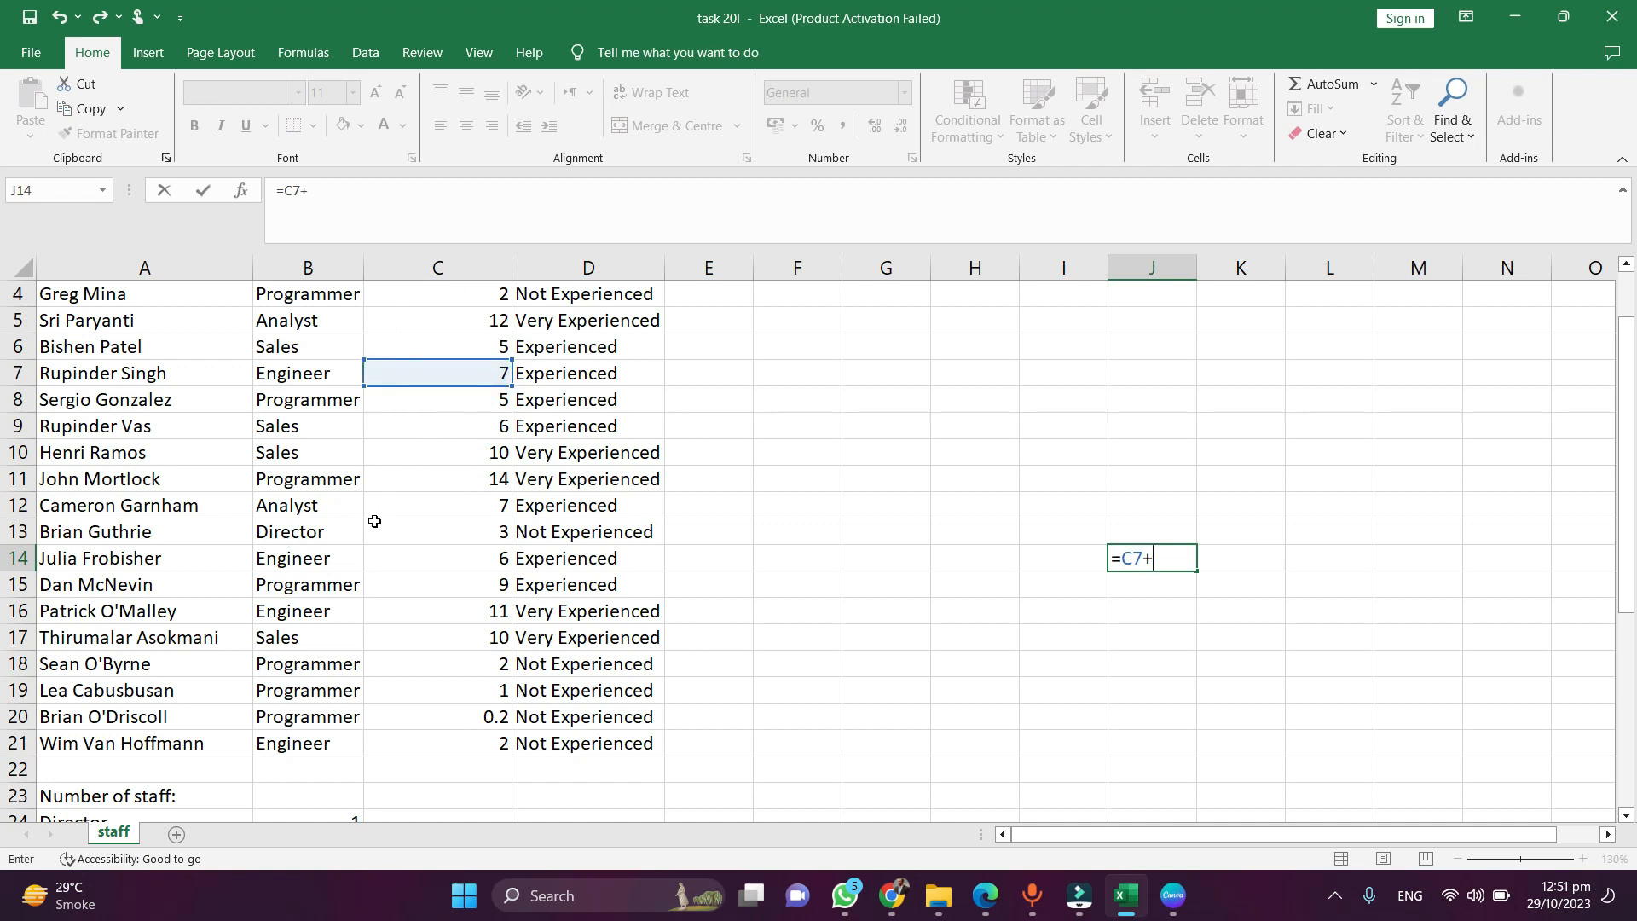
left_click(462, 556)
type("+")
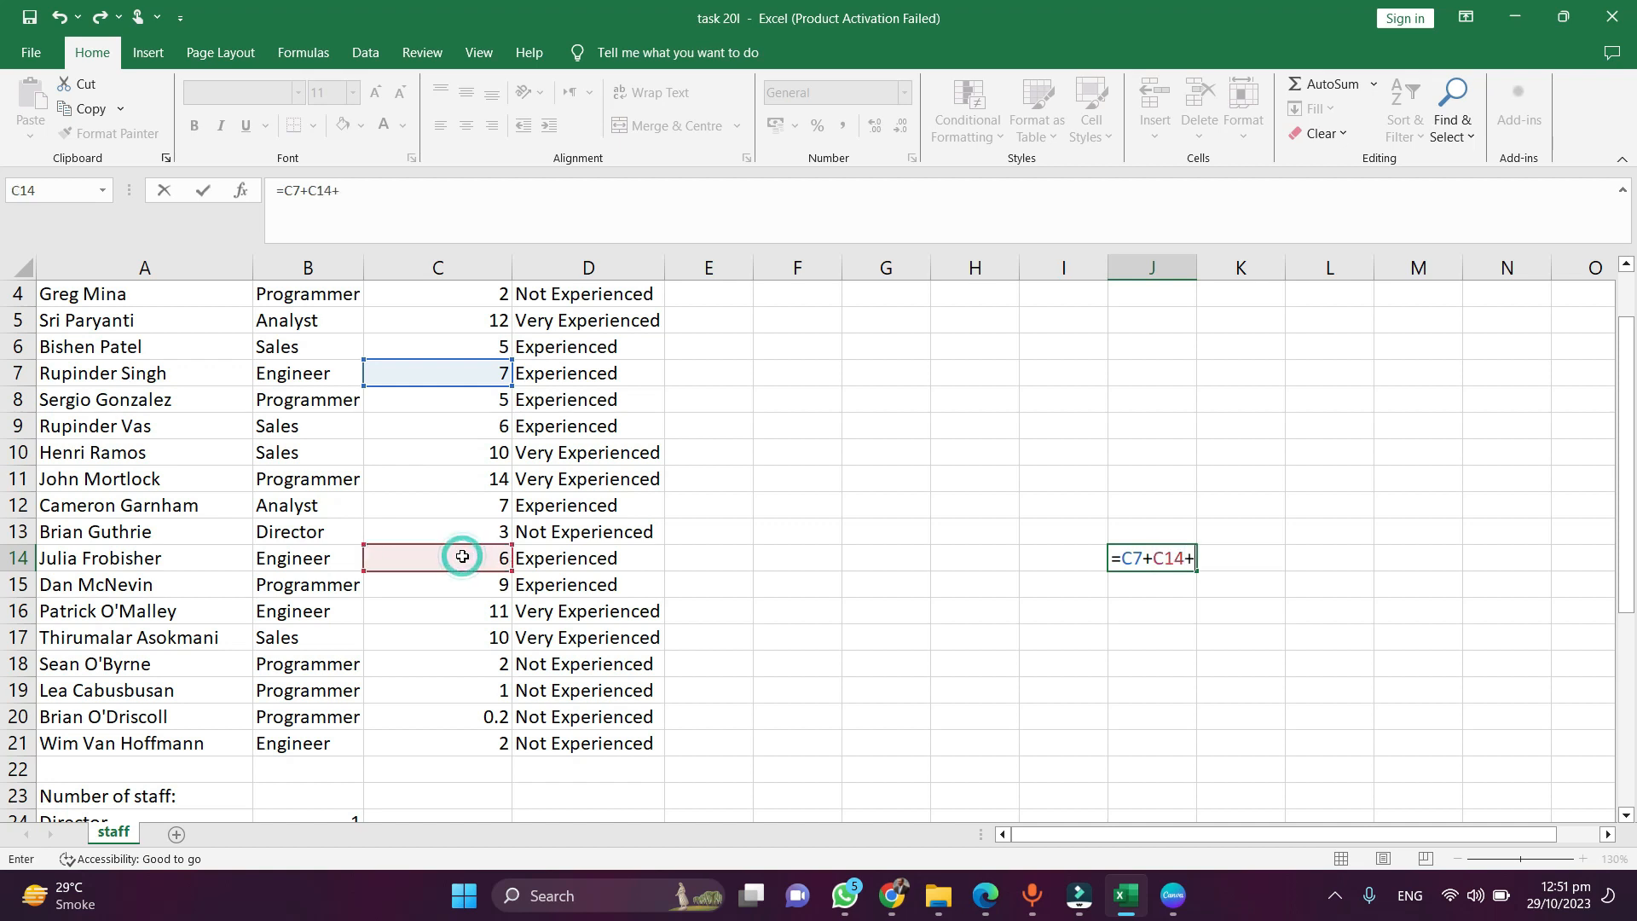
left_click(482, 612)
type("+")
left_click(484, 746)
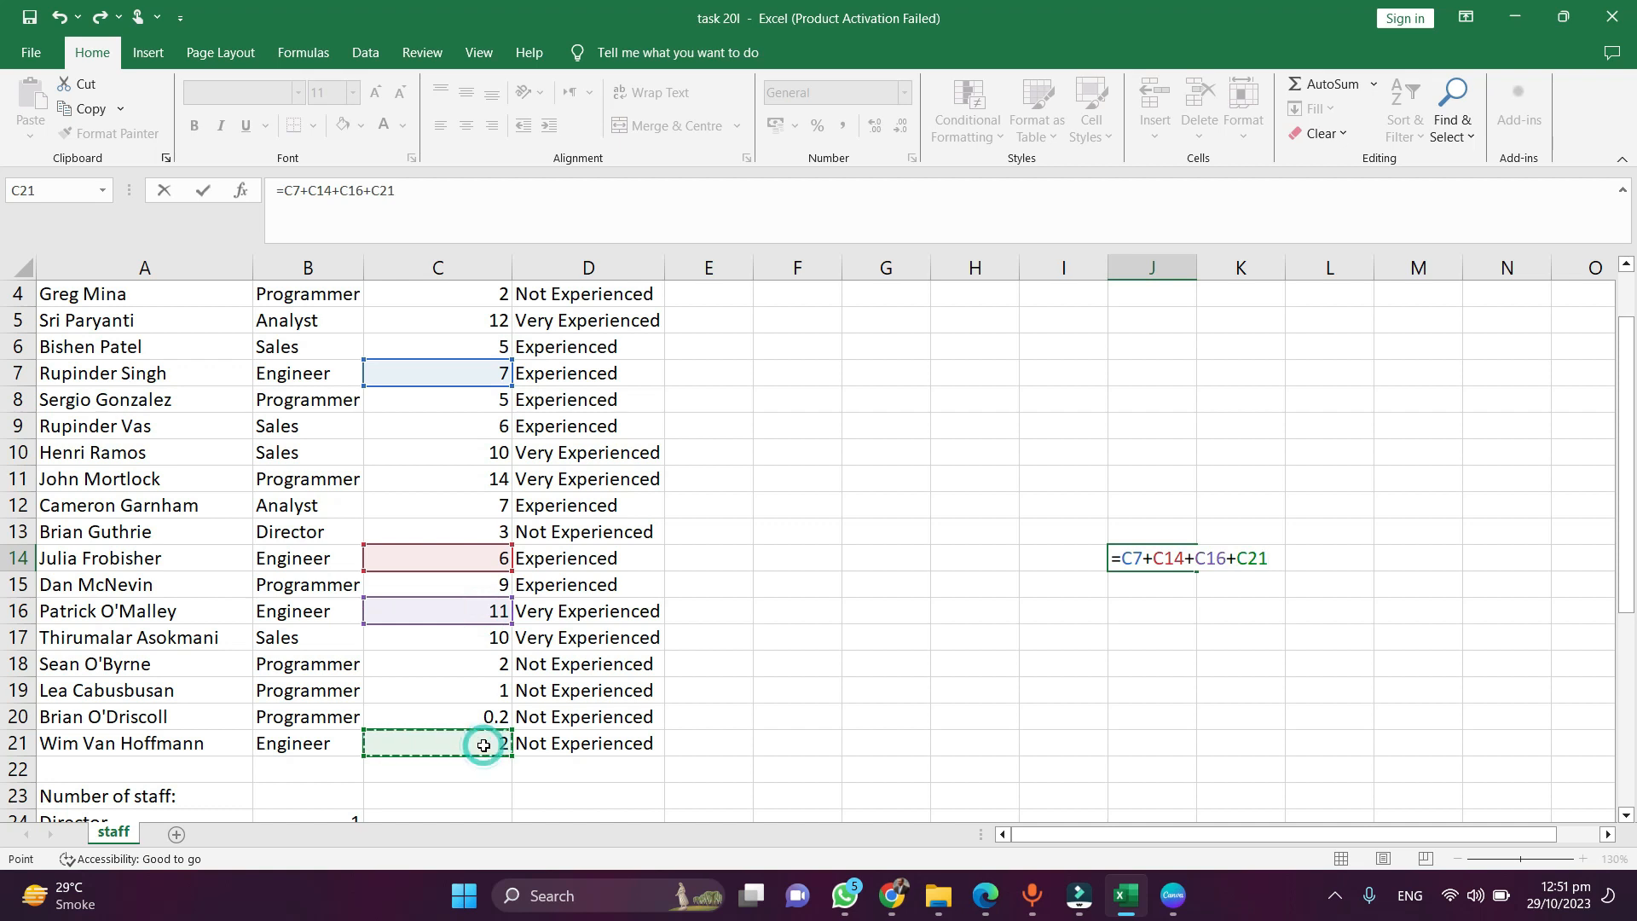
key("Return")
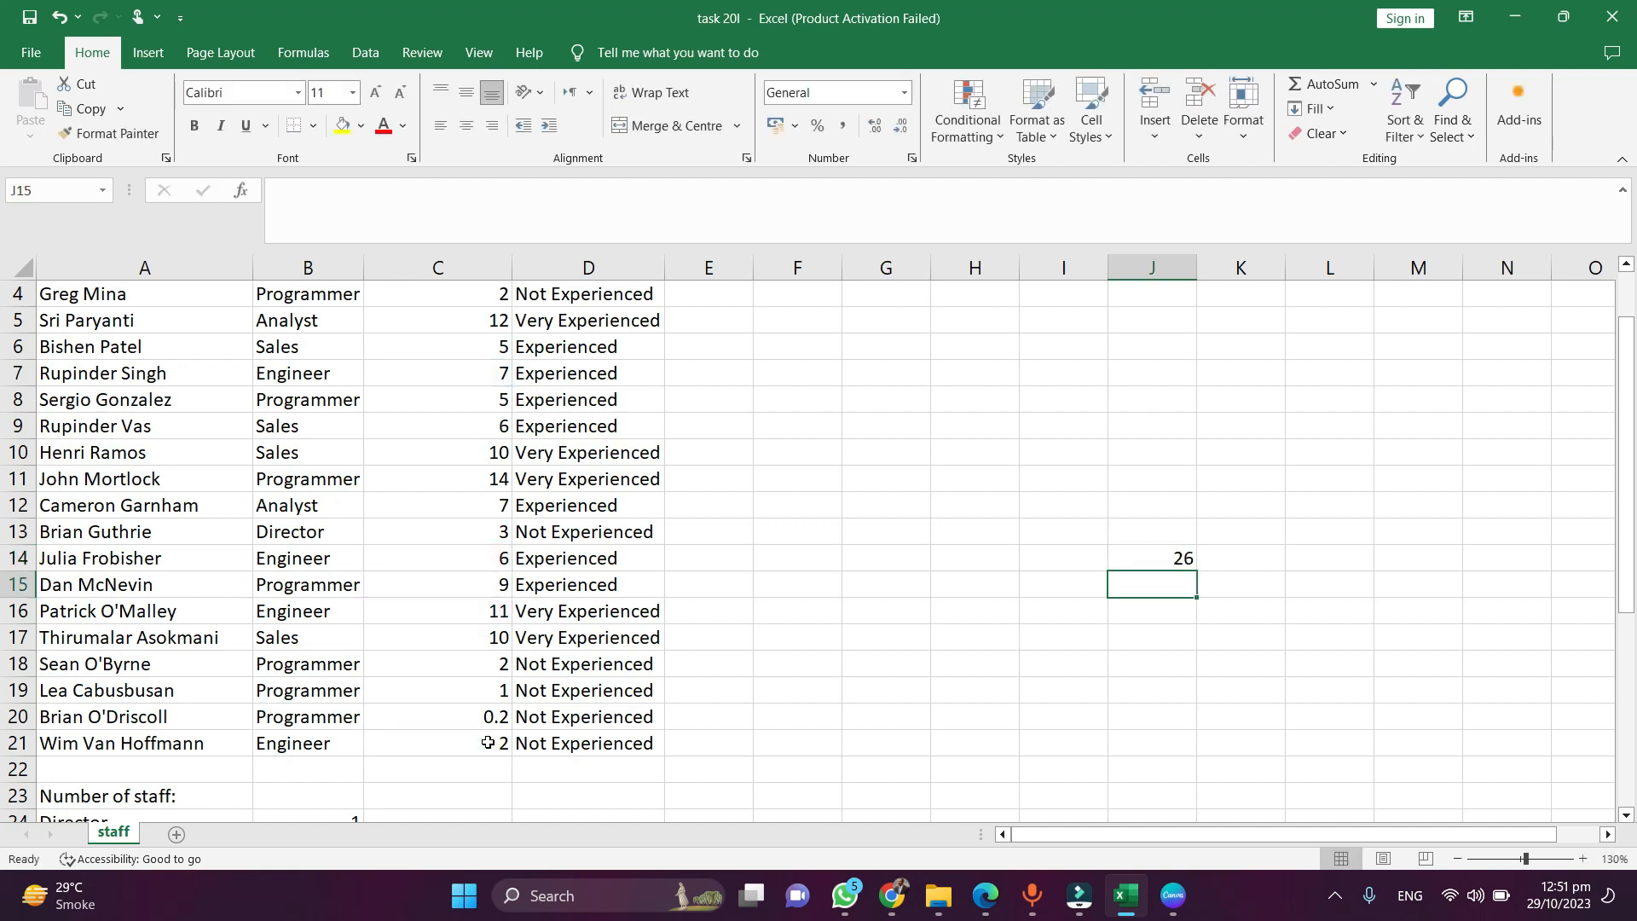
left_click(1163, 557)
key("Delete")
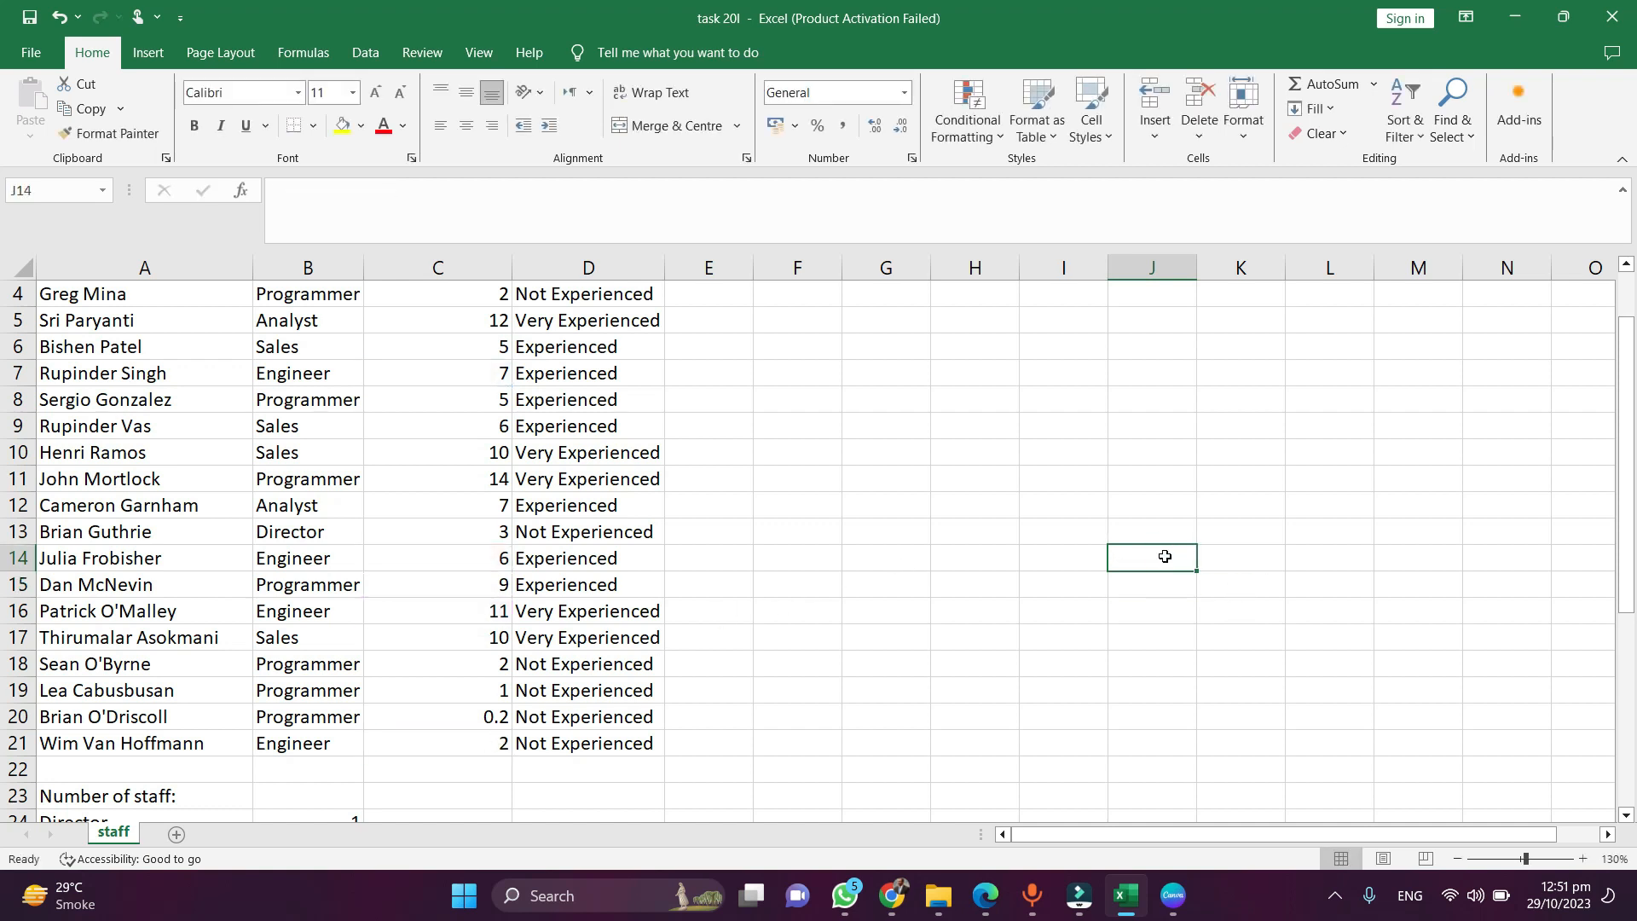
- Compare the Job and Years experience columns with the Programmer and Engineer totals below the staff list
left_click(315, 337)
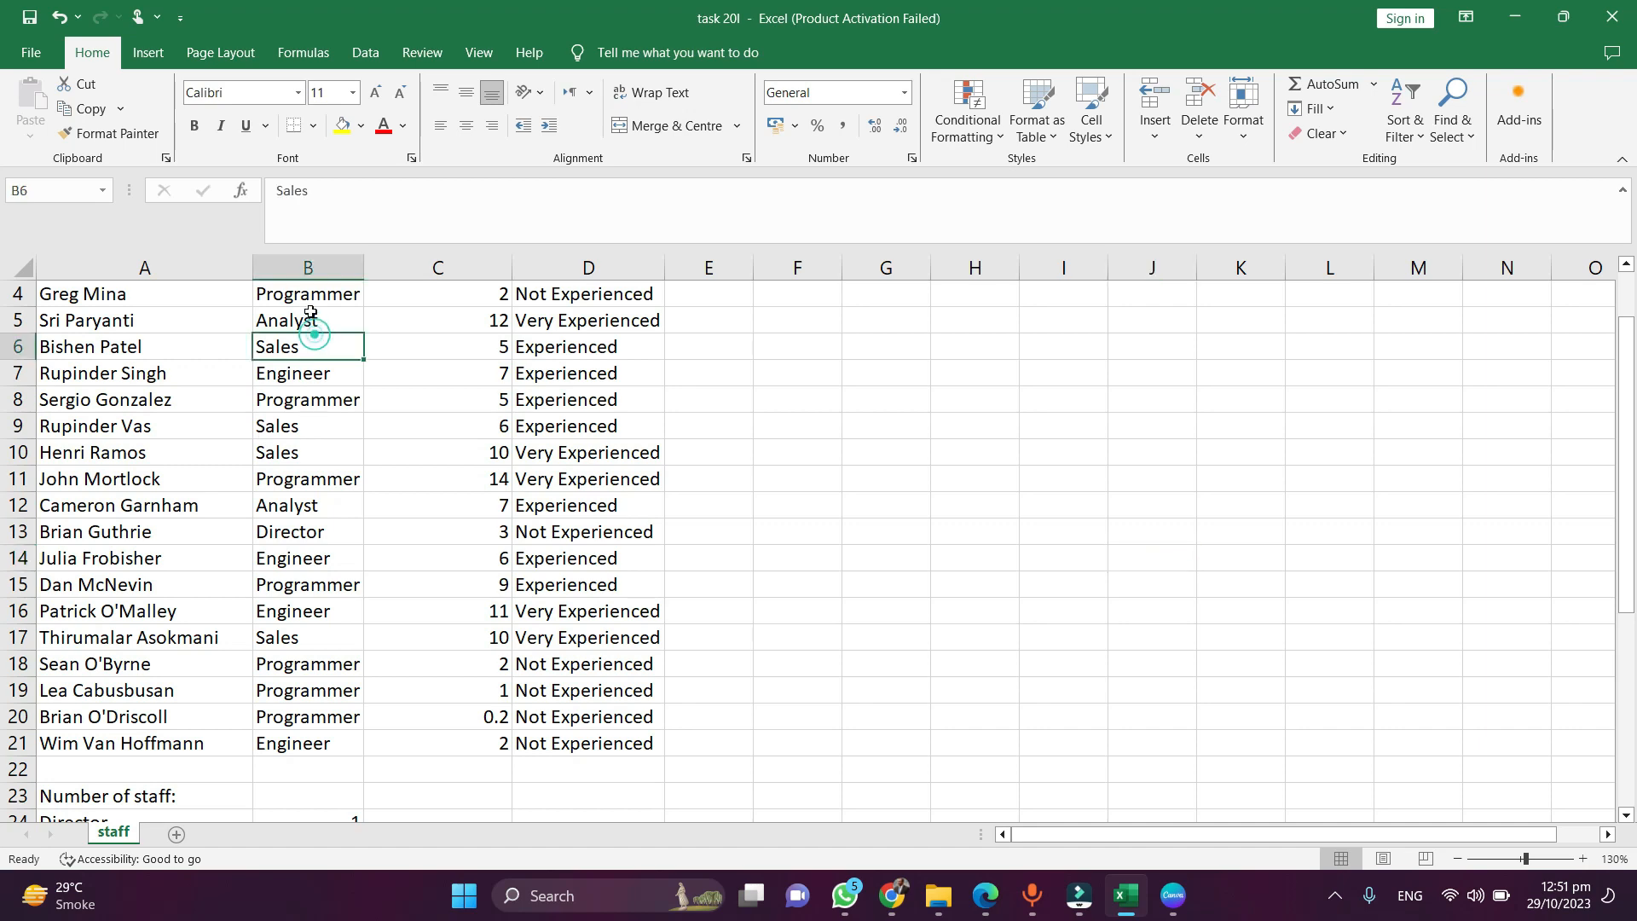
left_click_drag(310, 299, 311, 318)
left_click(456, 325)
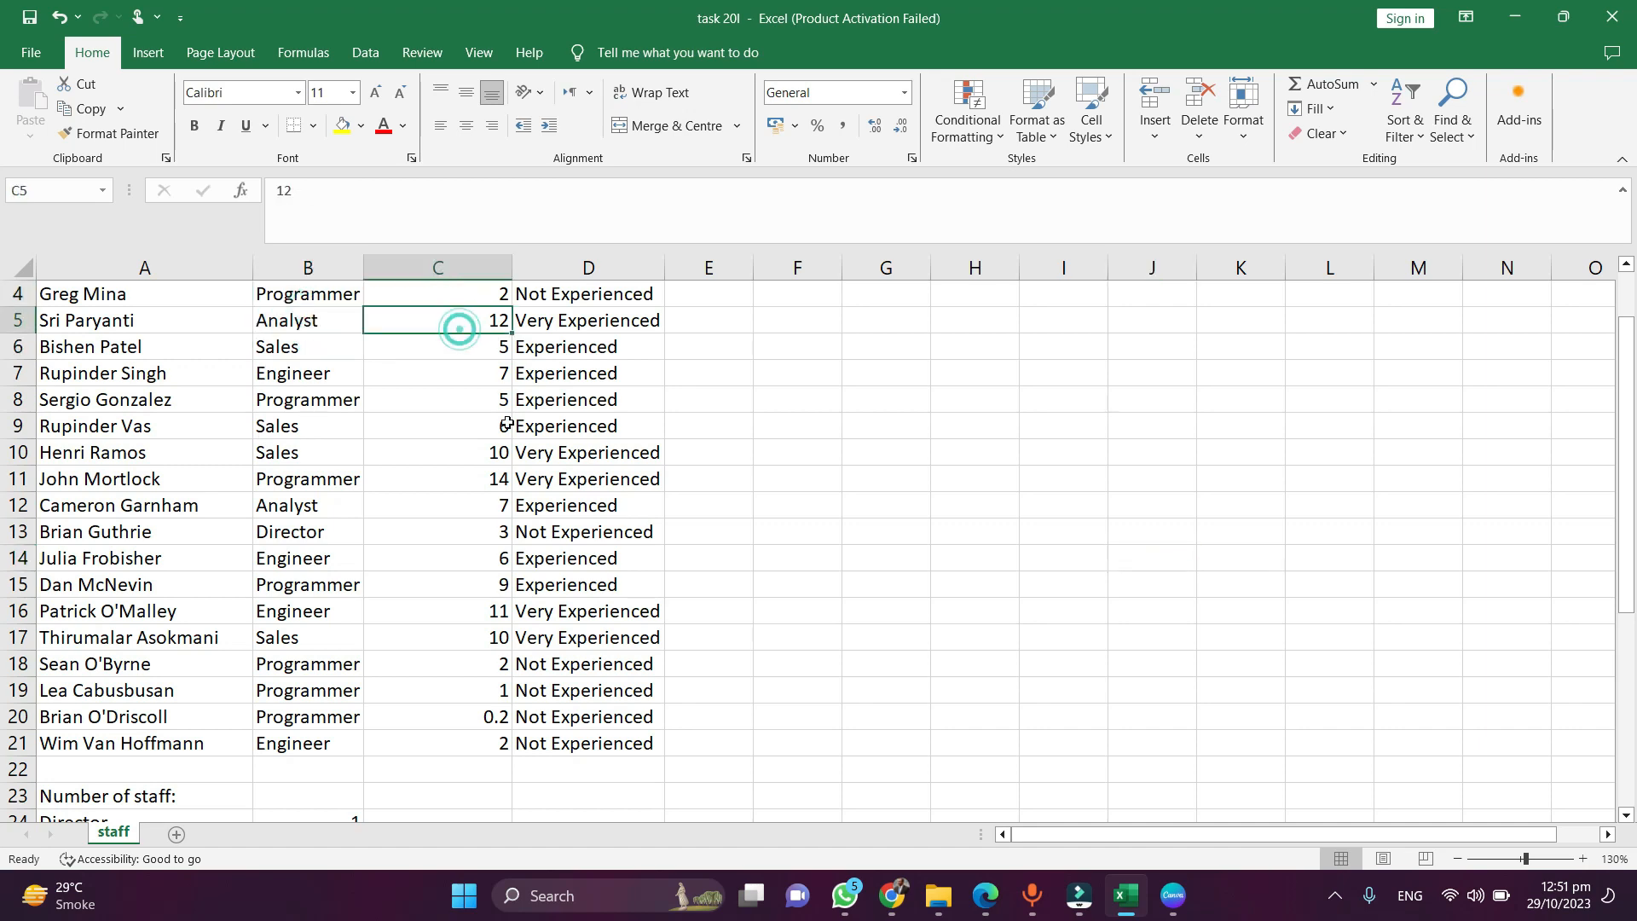
scroll(456, 333, "down", 5)
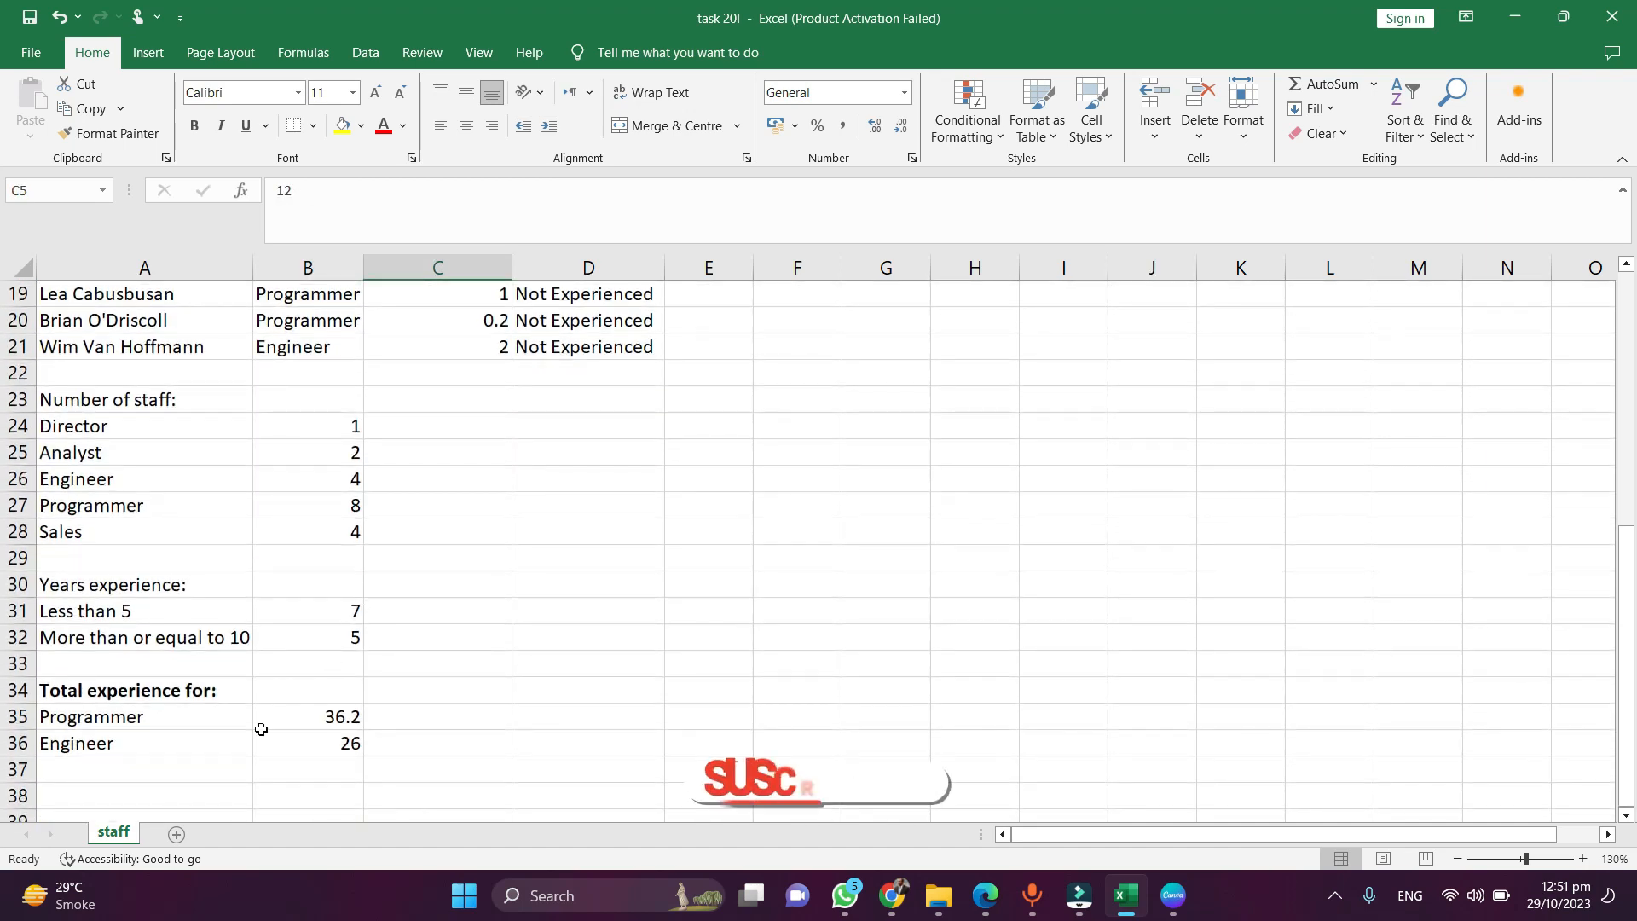
scroll(201, 750, "up", 2)
scroll(210, 754, "up", 4)
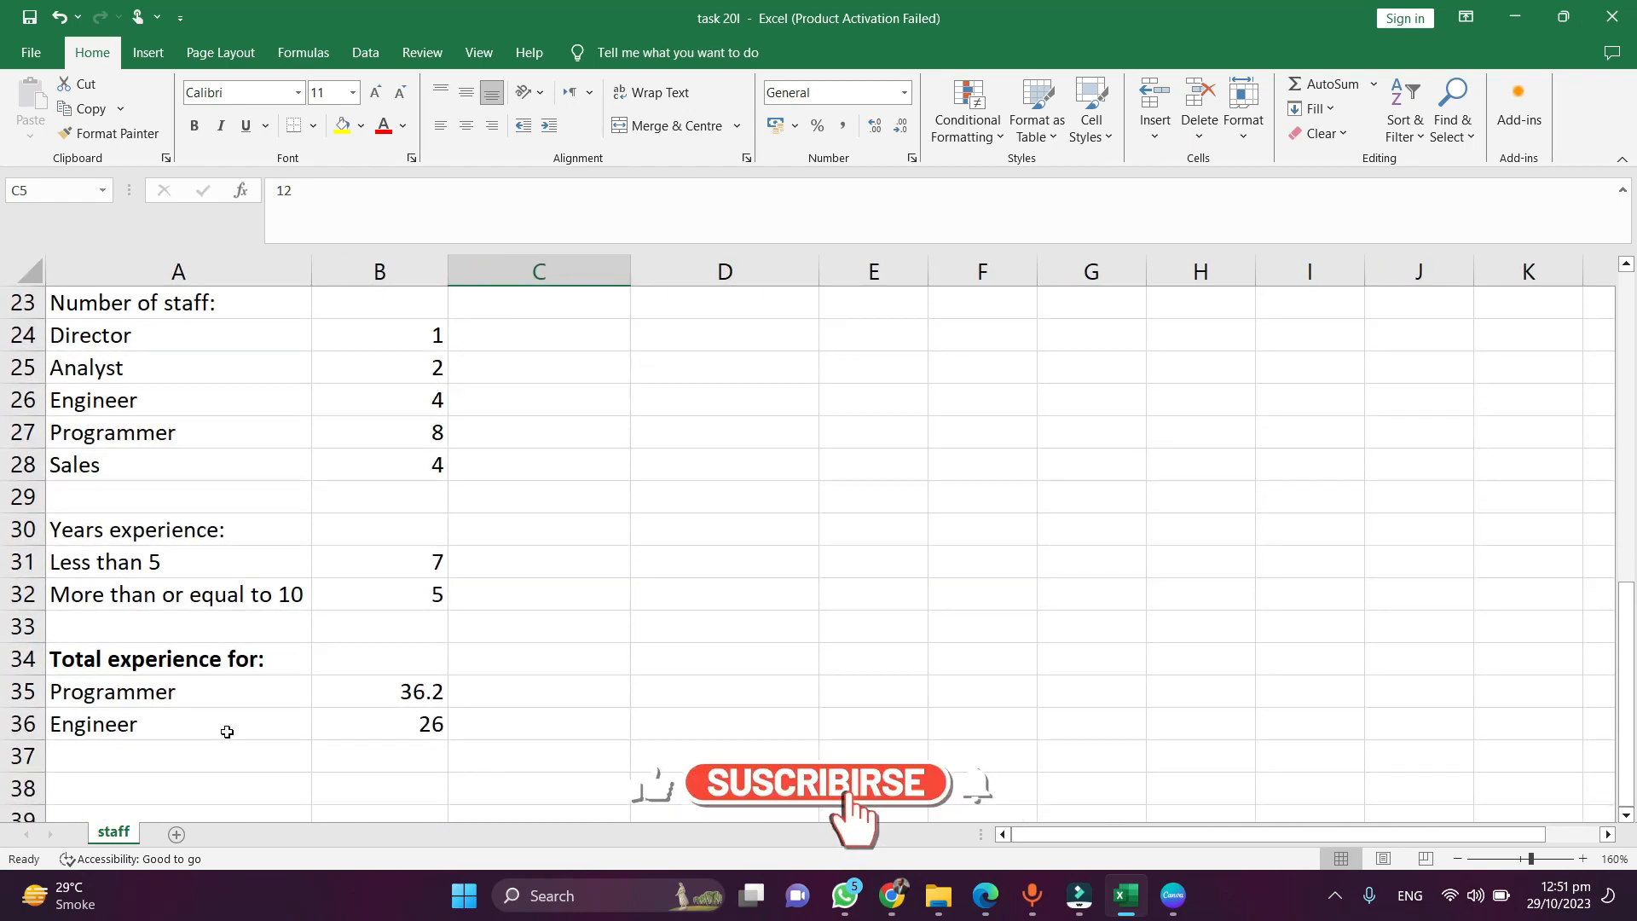
scroll(247, 708, "down", 3)
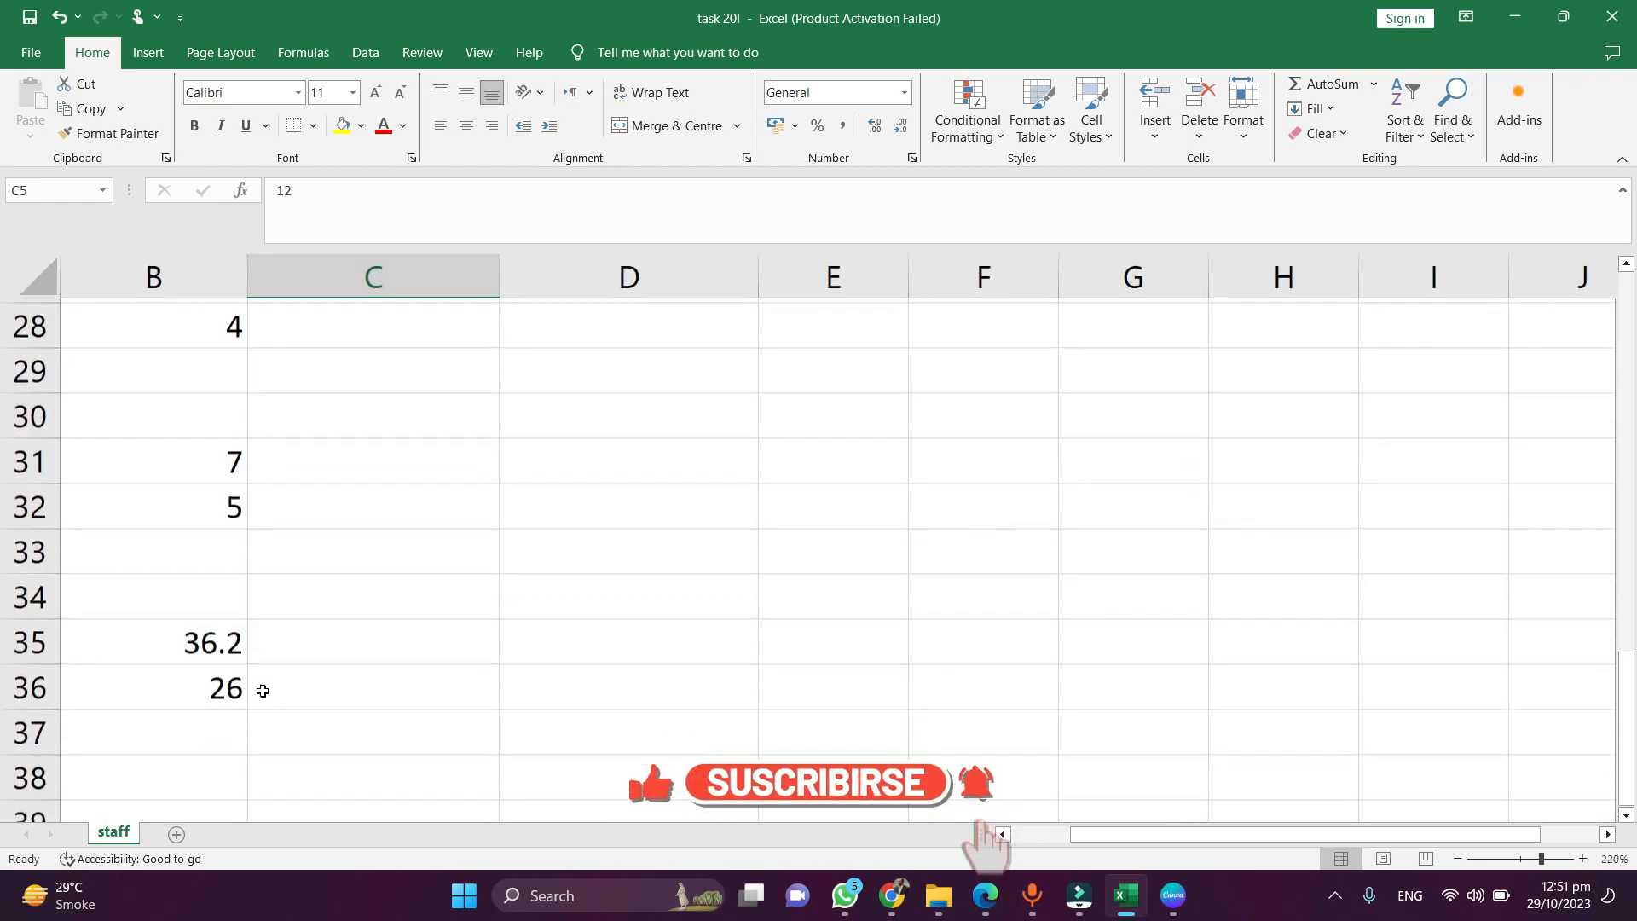
left_click_drag(1019, 834, 1018, 834)
- Review the SUMIF formula in B35, examining the absolute ranges $B$3:$B$21 and $C$3:$C$21 and the relative criterion A35, and close it
left_click(460, 738)
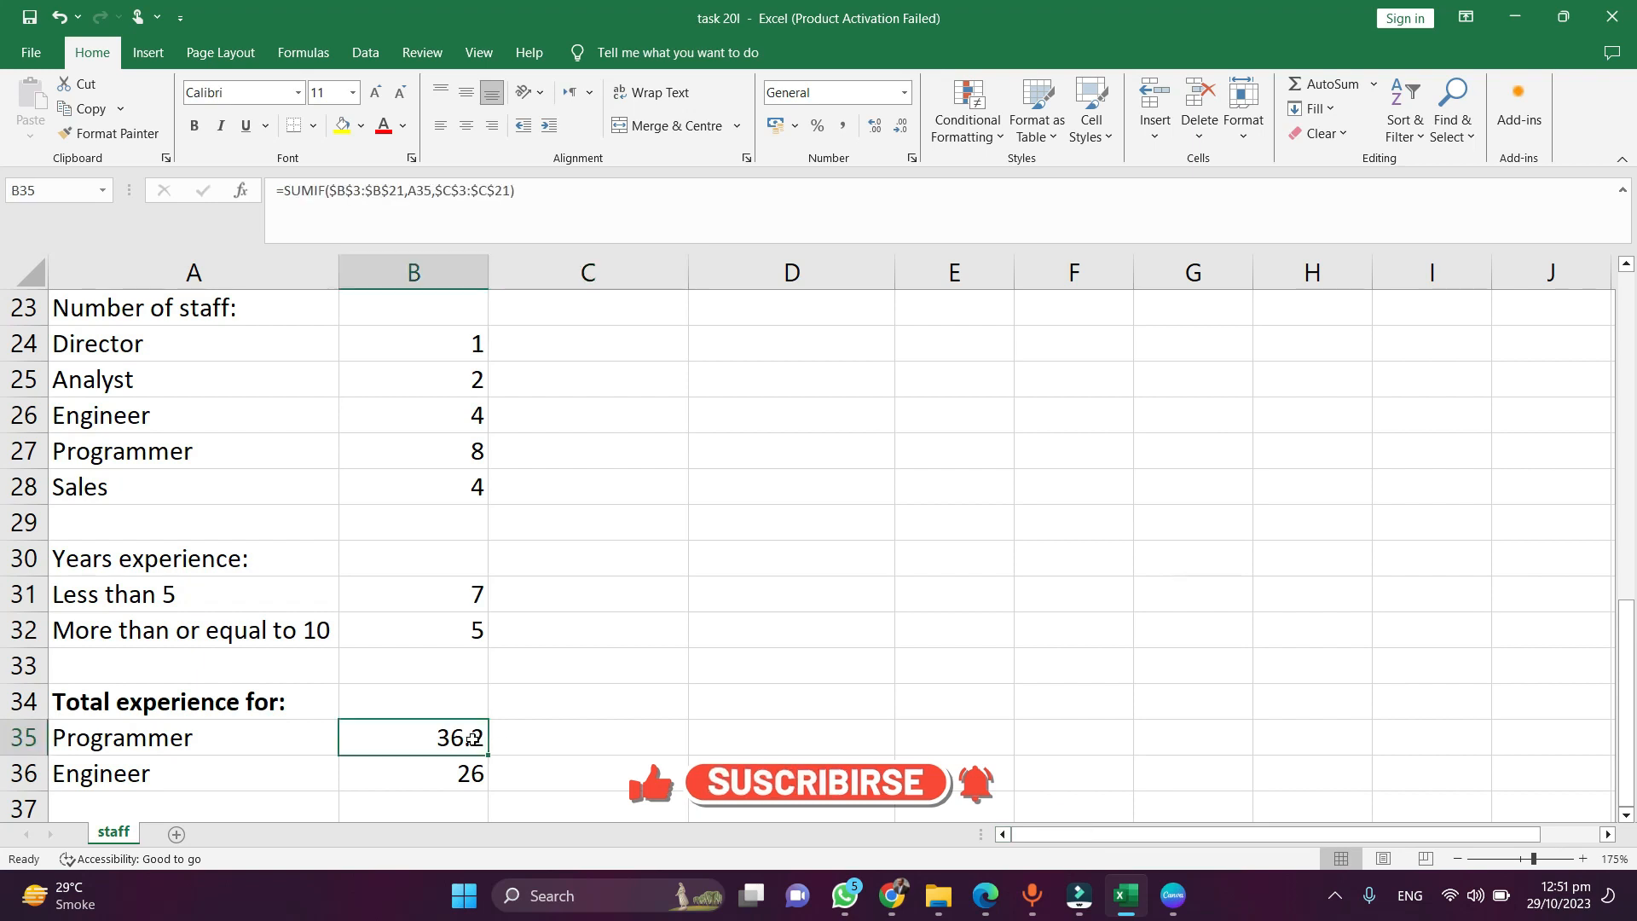
double_click(466, 738)
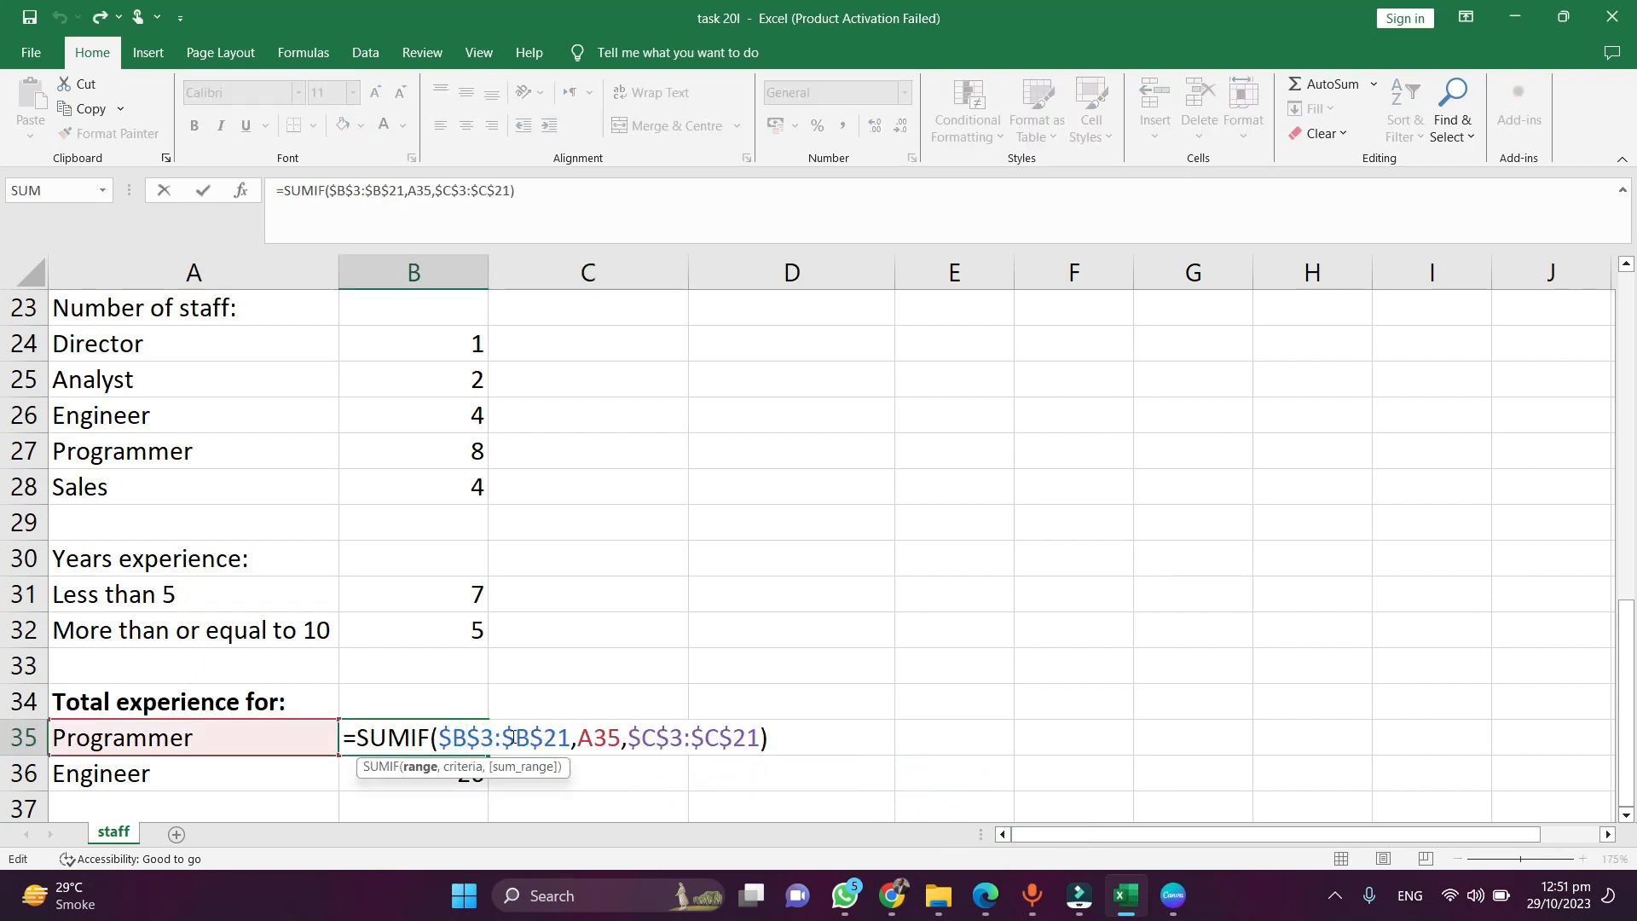
left_click_drag(573, 737, 438, 737)
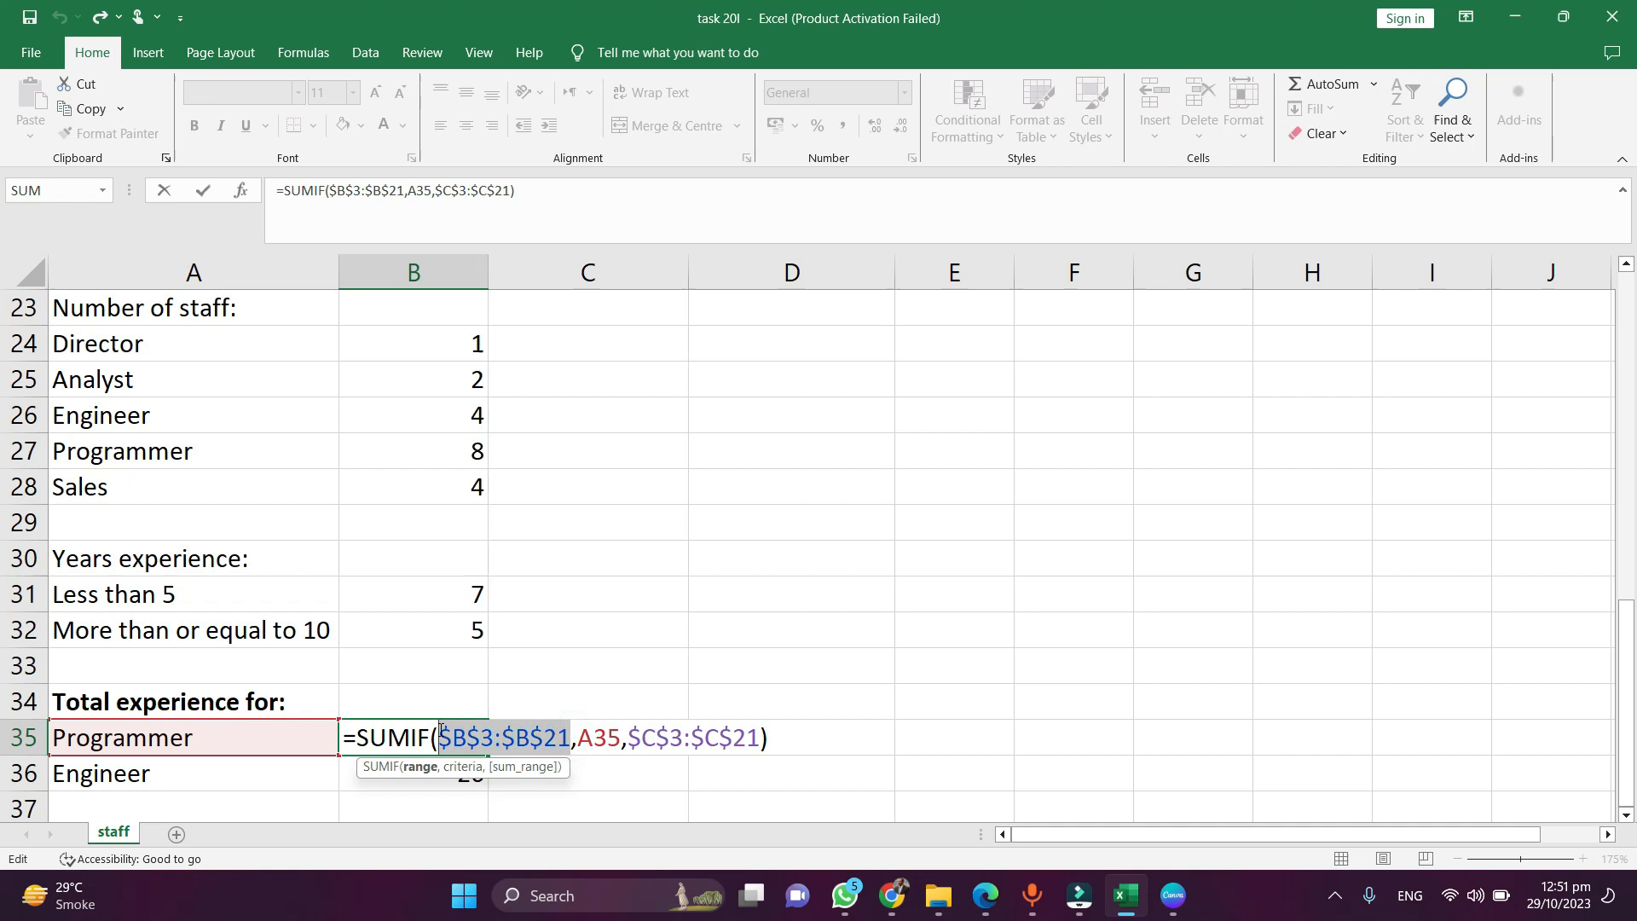
left_click(606, 737)
left_click_drag(570, 737, 450, 738)
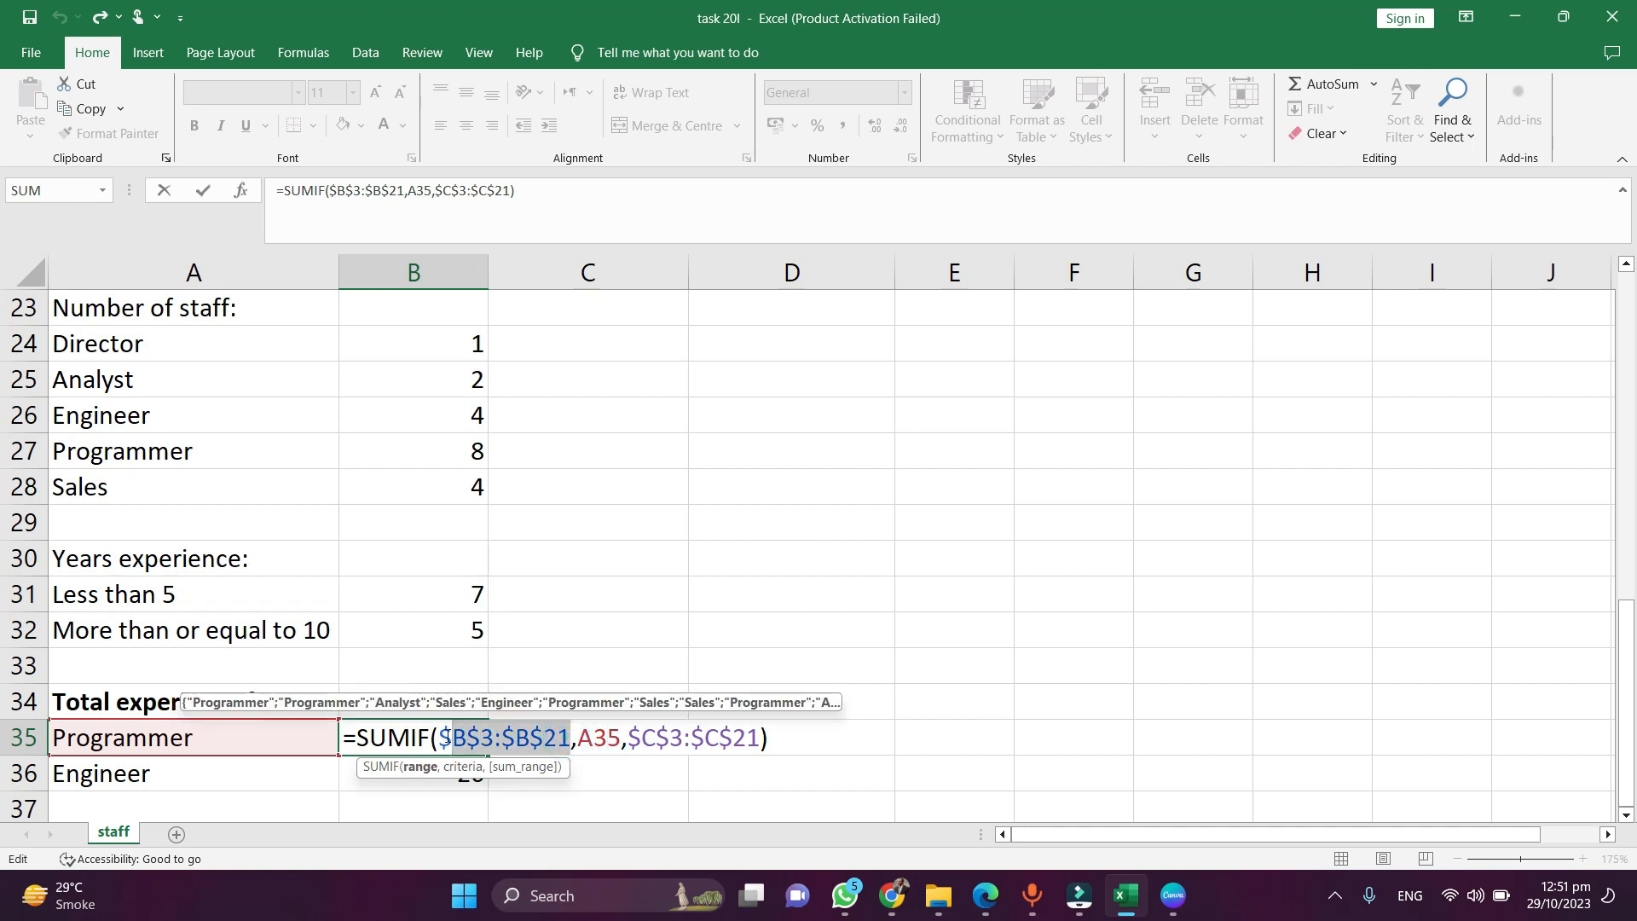
left_click(454, 739)
left_click(623, 739)
left_click(633, 738)
left_click(653, 739)
left_click(628, 738)
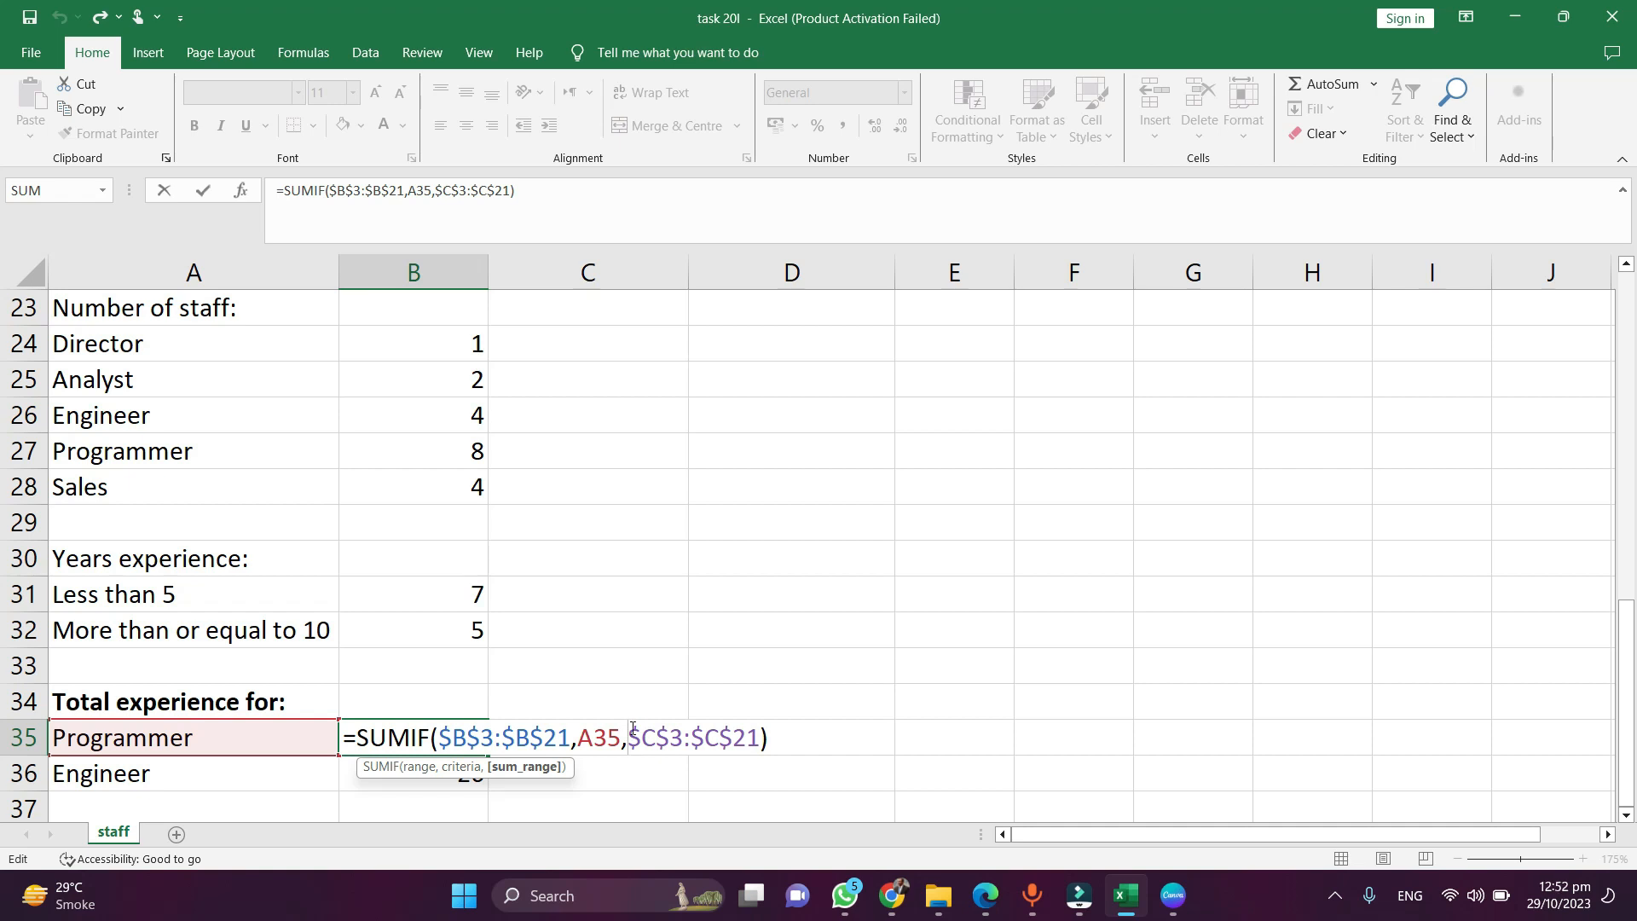
left_click(485, 726)
left_click(586, 733)
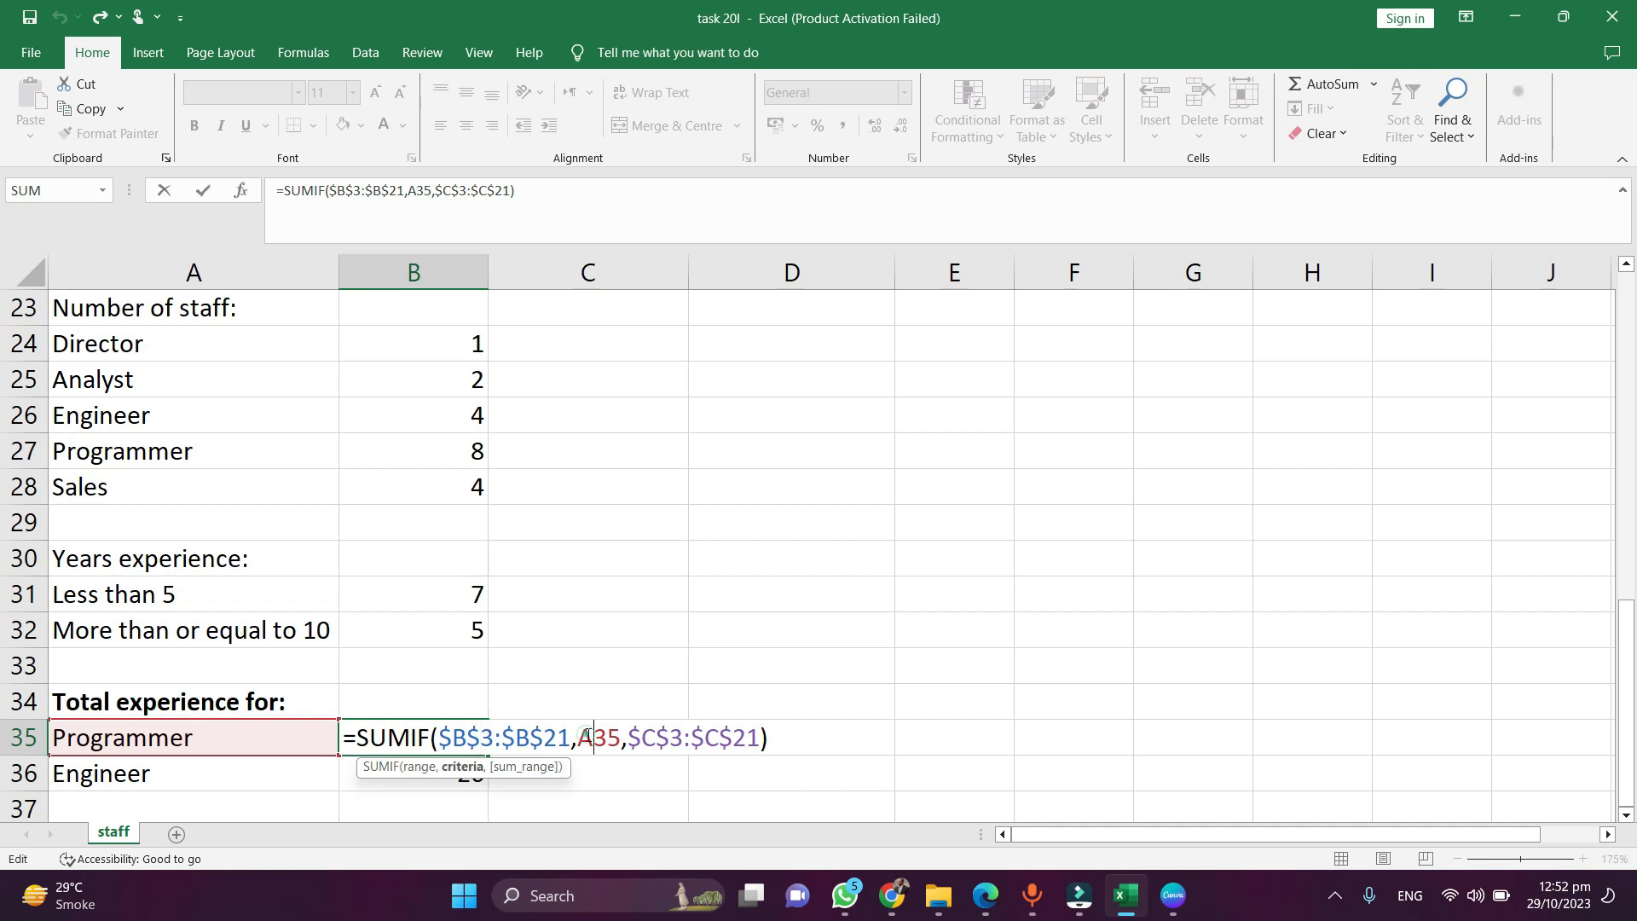
left_click(641, 735)
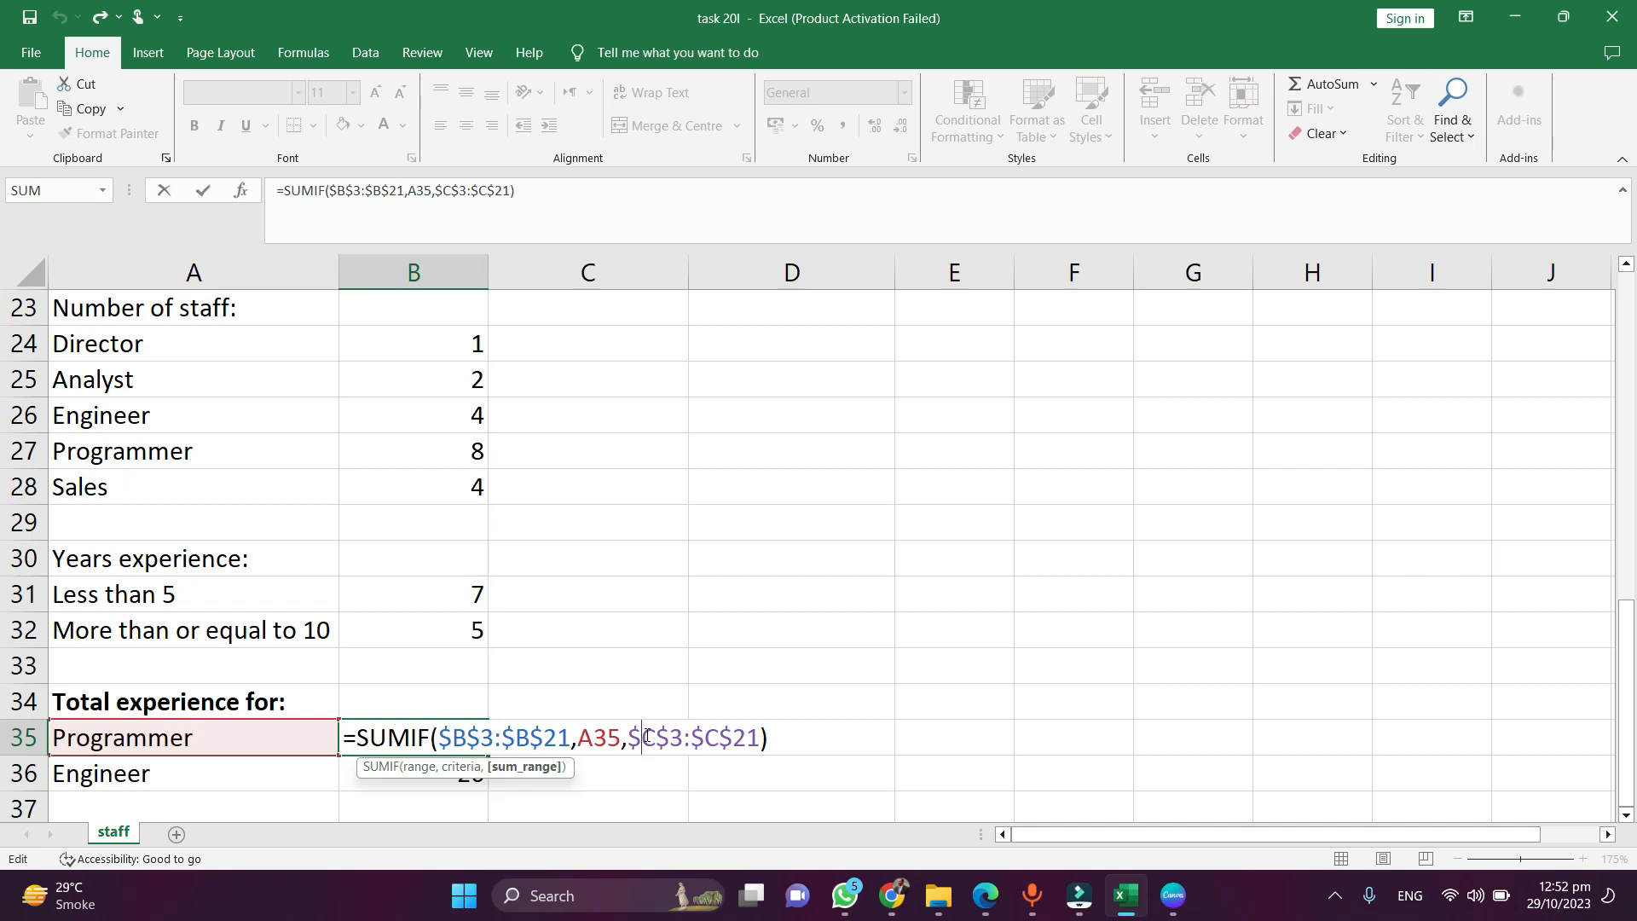
key("Return")
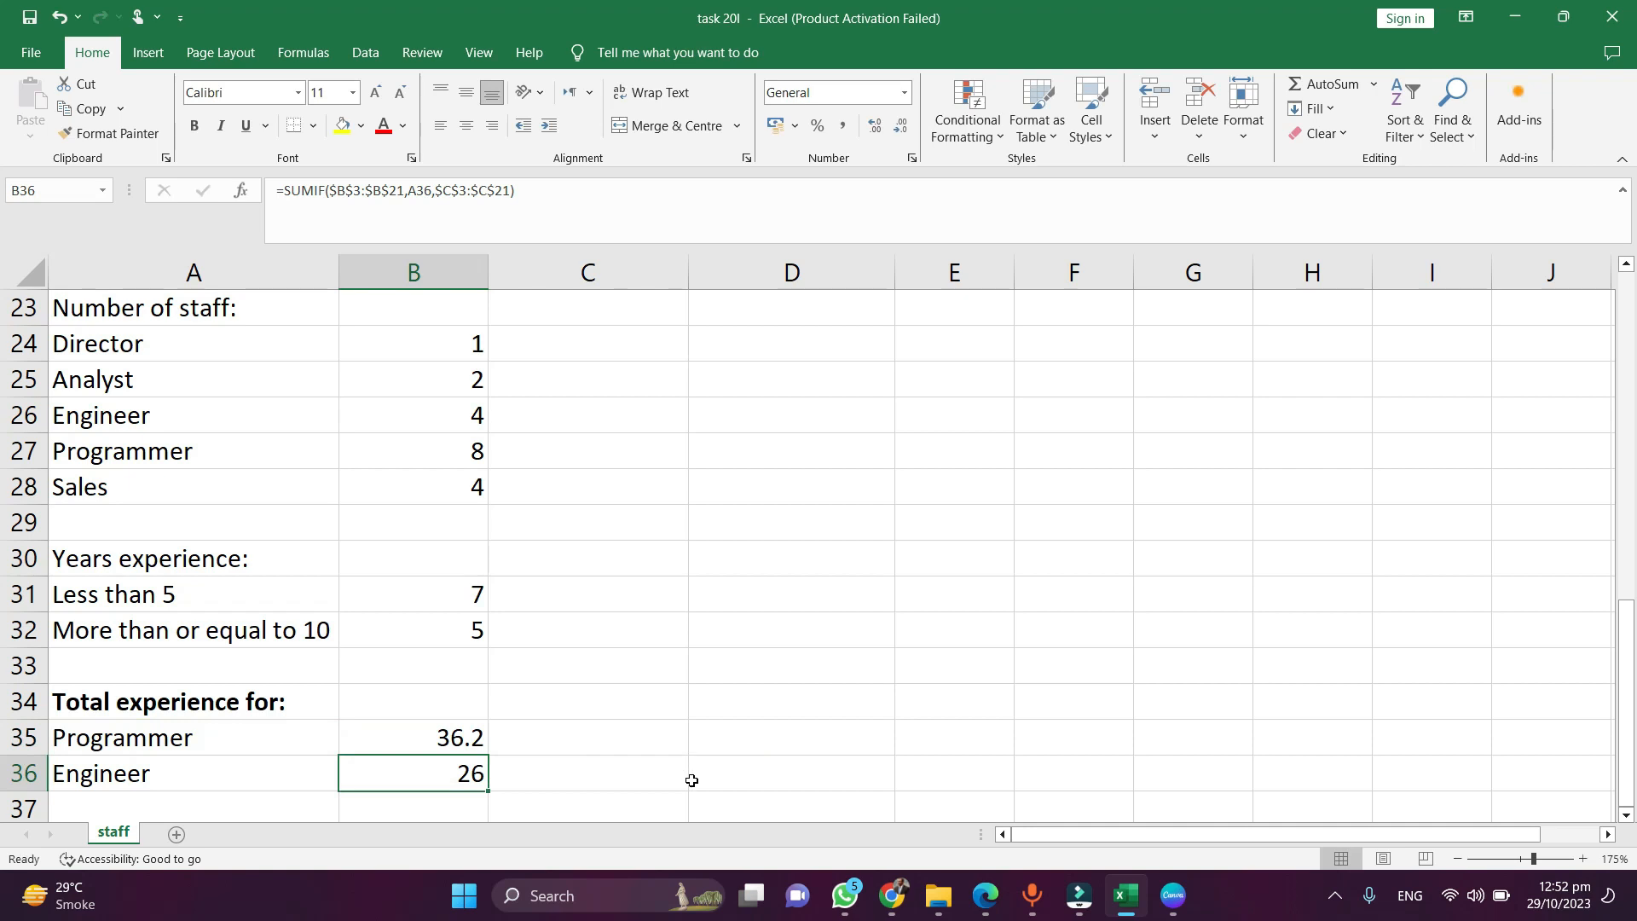